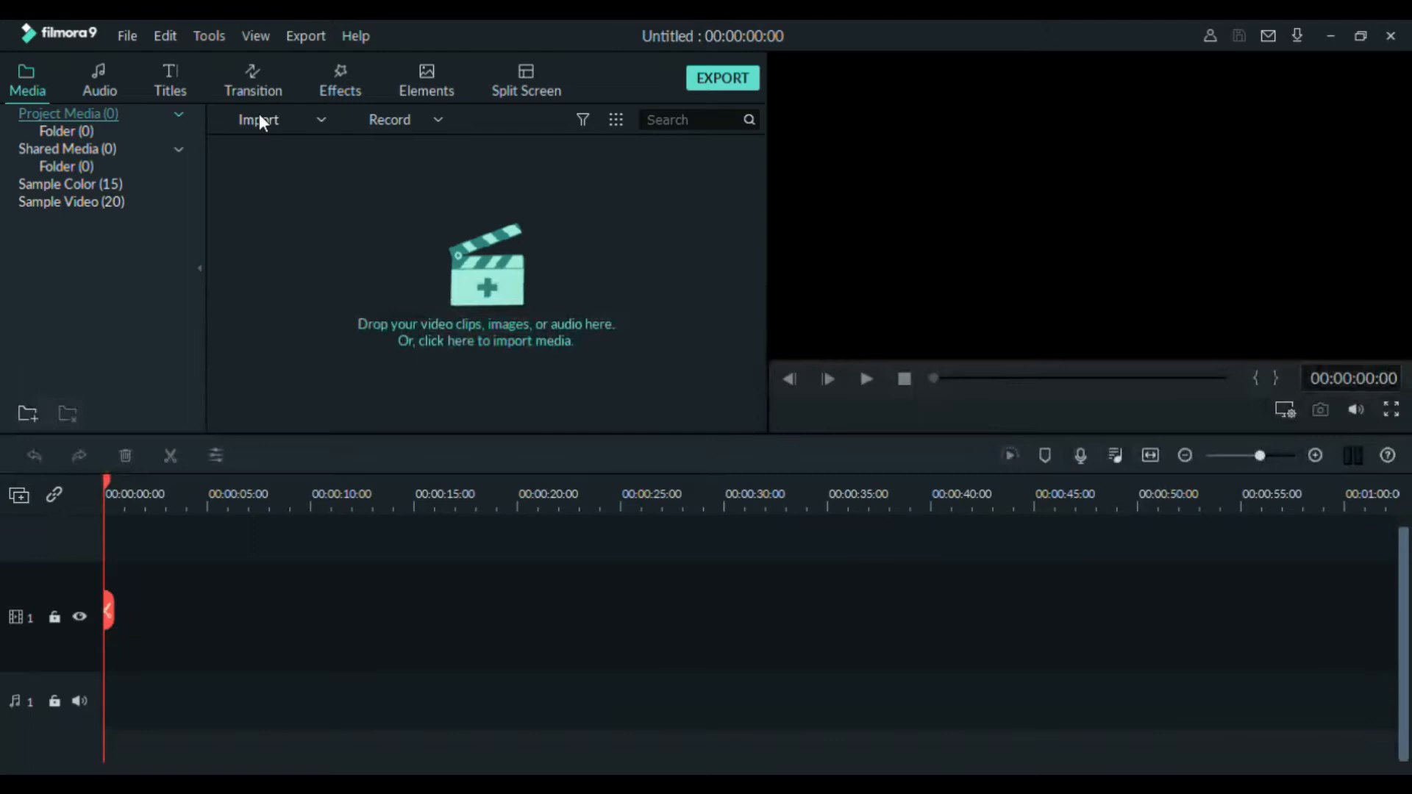
Step: Import the "New Tab - Google Chrome" recording into the project media and place it at the start of video track 1
double_click(50, 111)
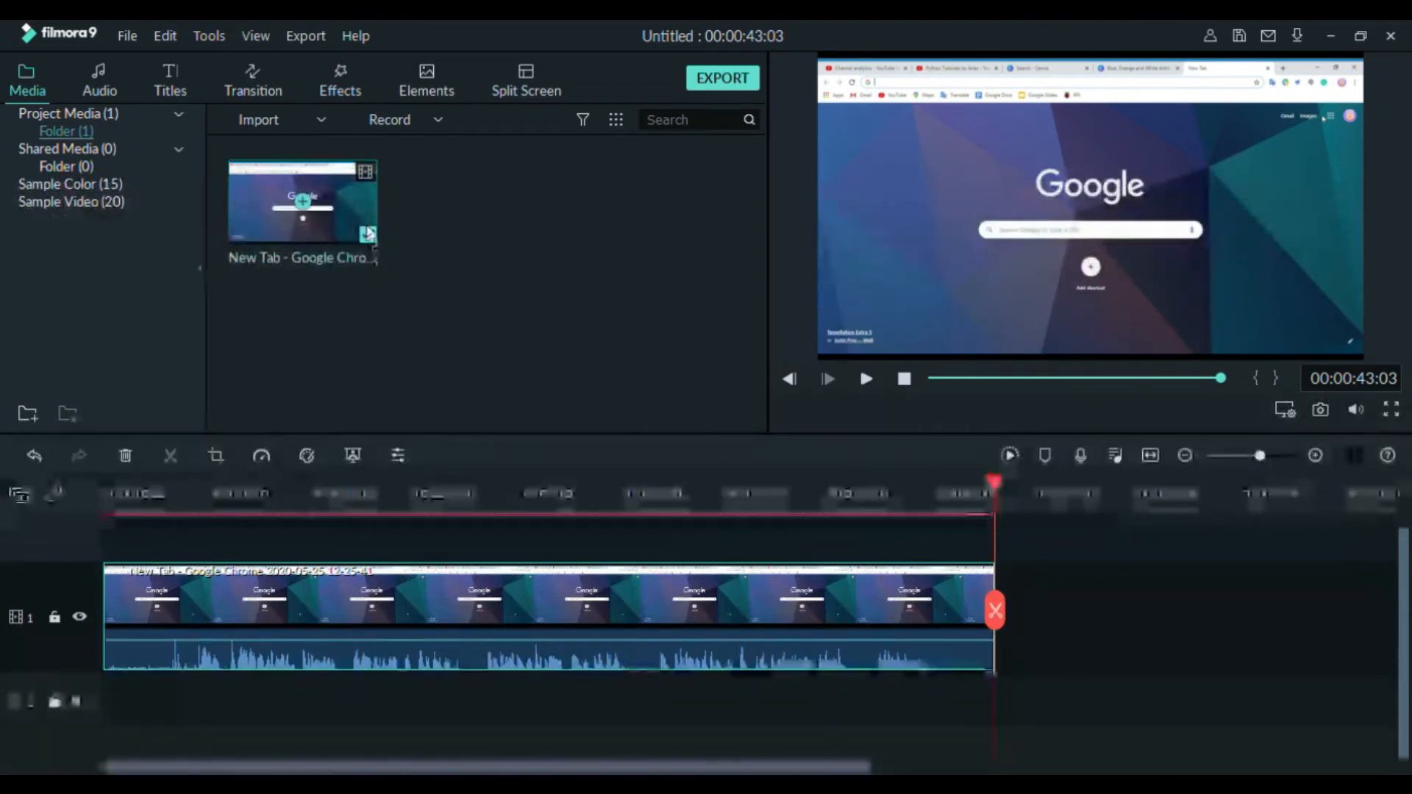
click(301, 202)
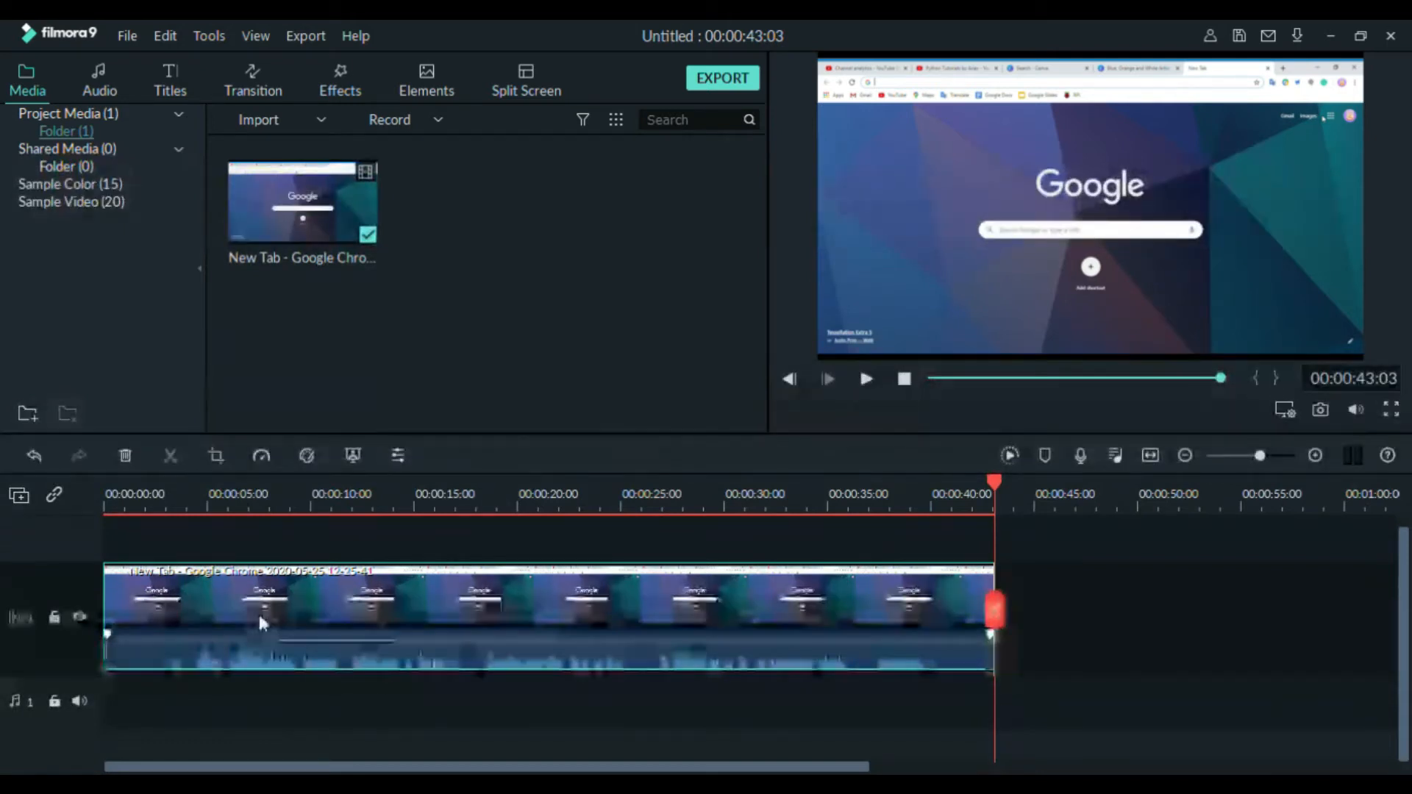
key(Delete)
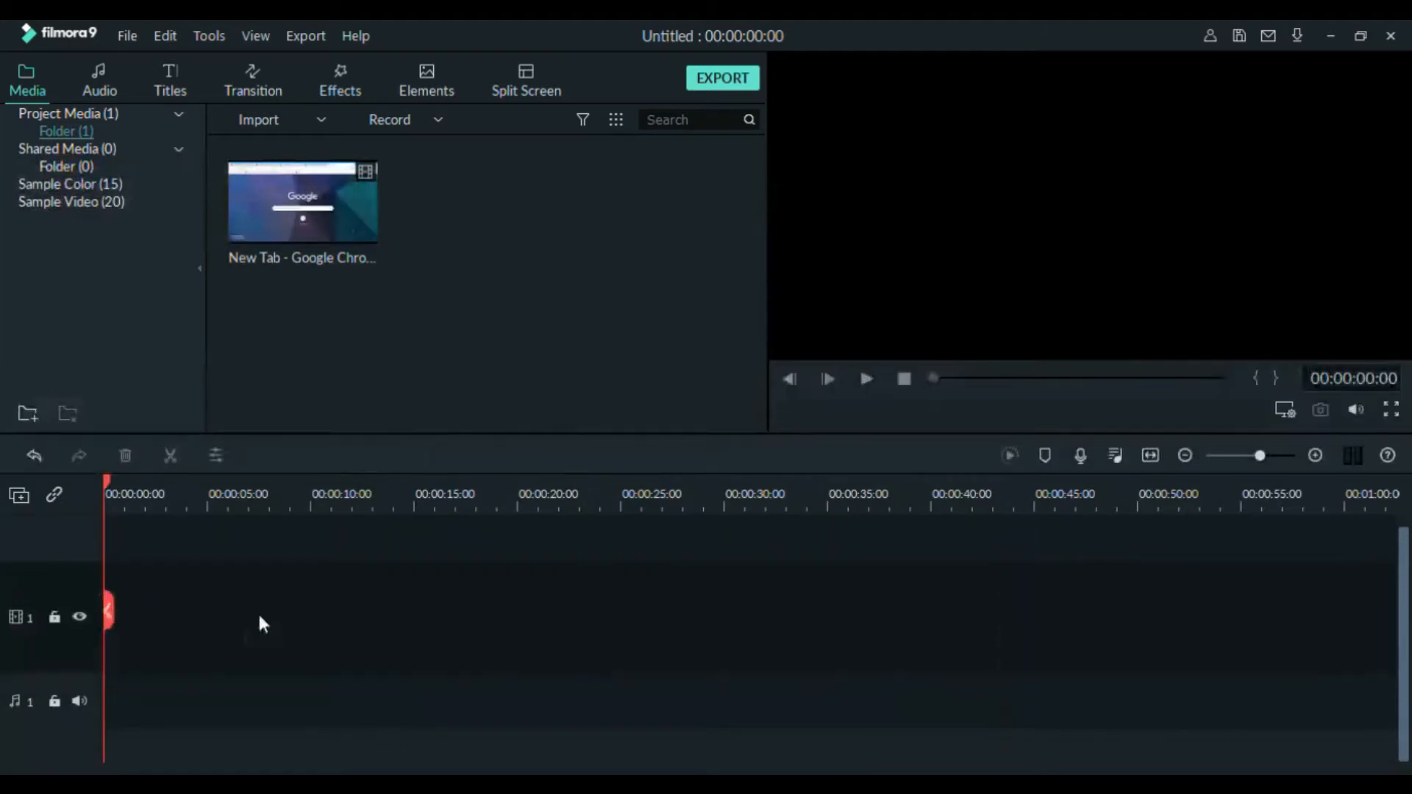
click(303, 203)
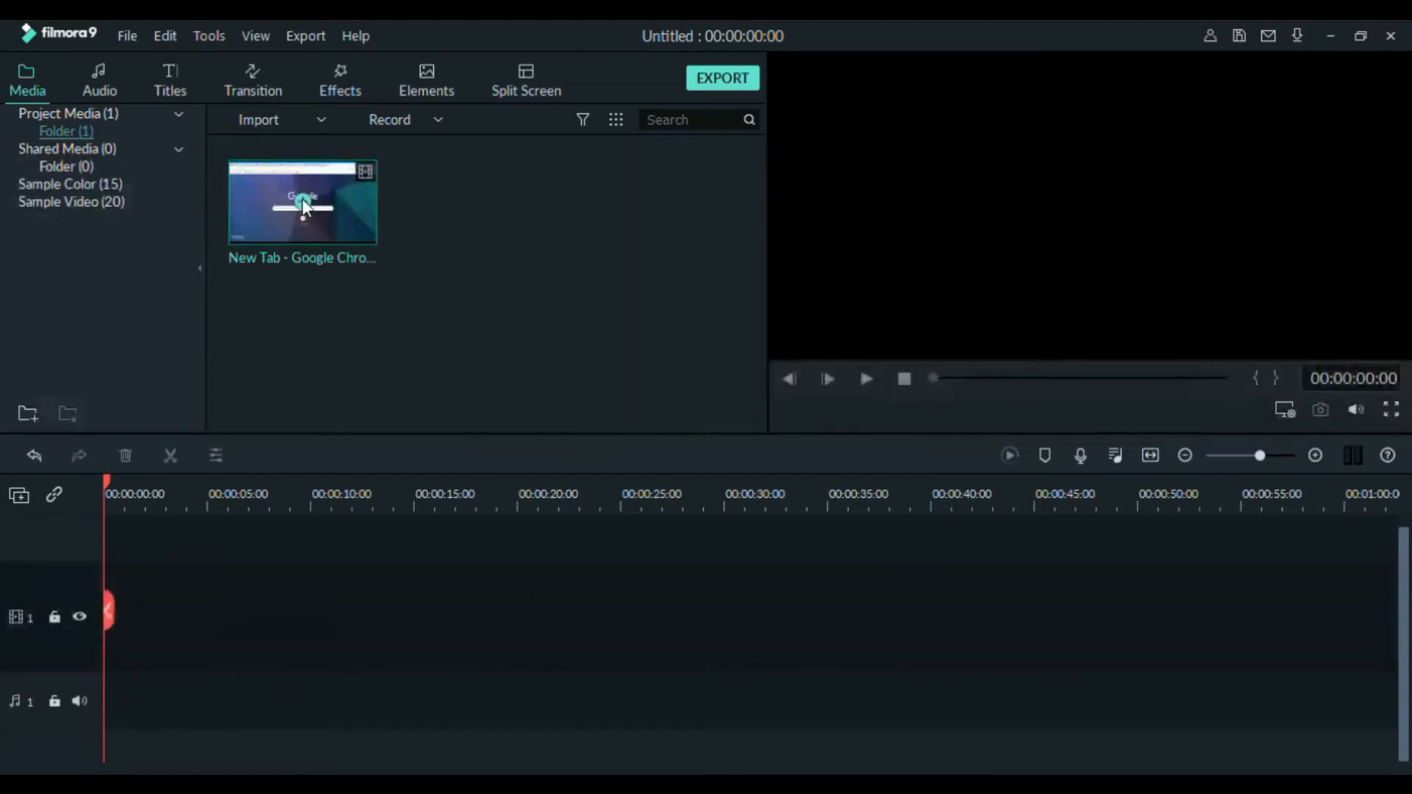
click(283, 303)
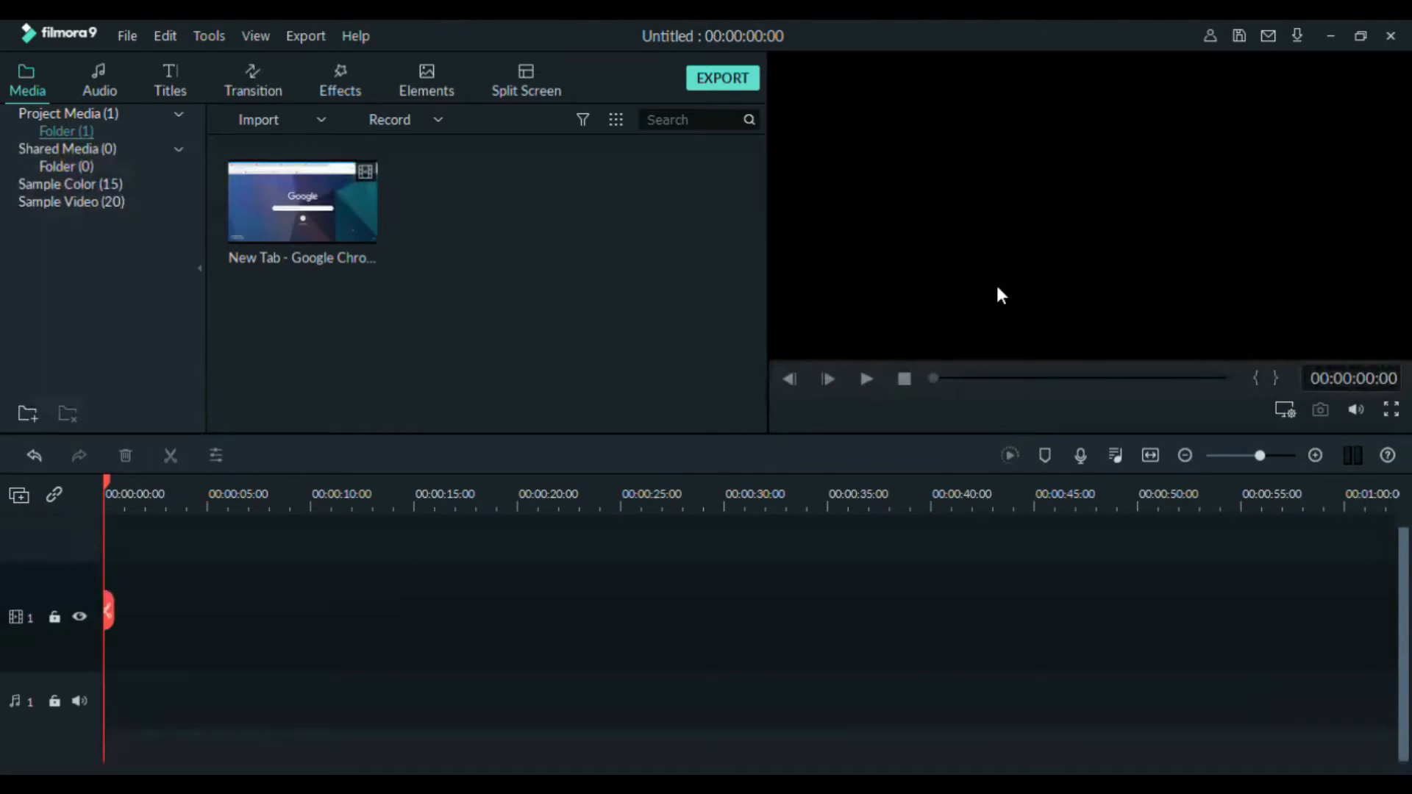
drag(1405, 658, 1402, 599)
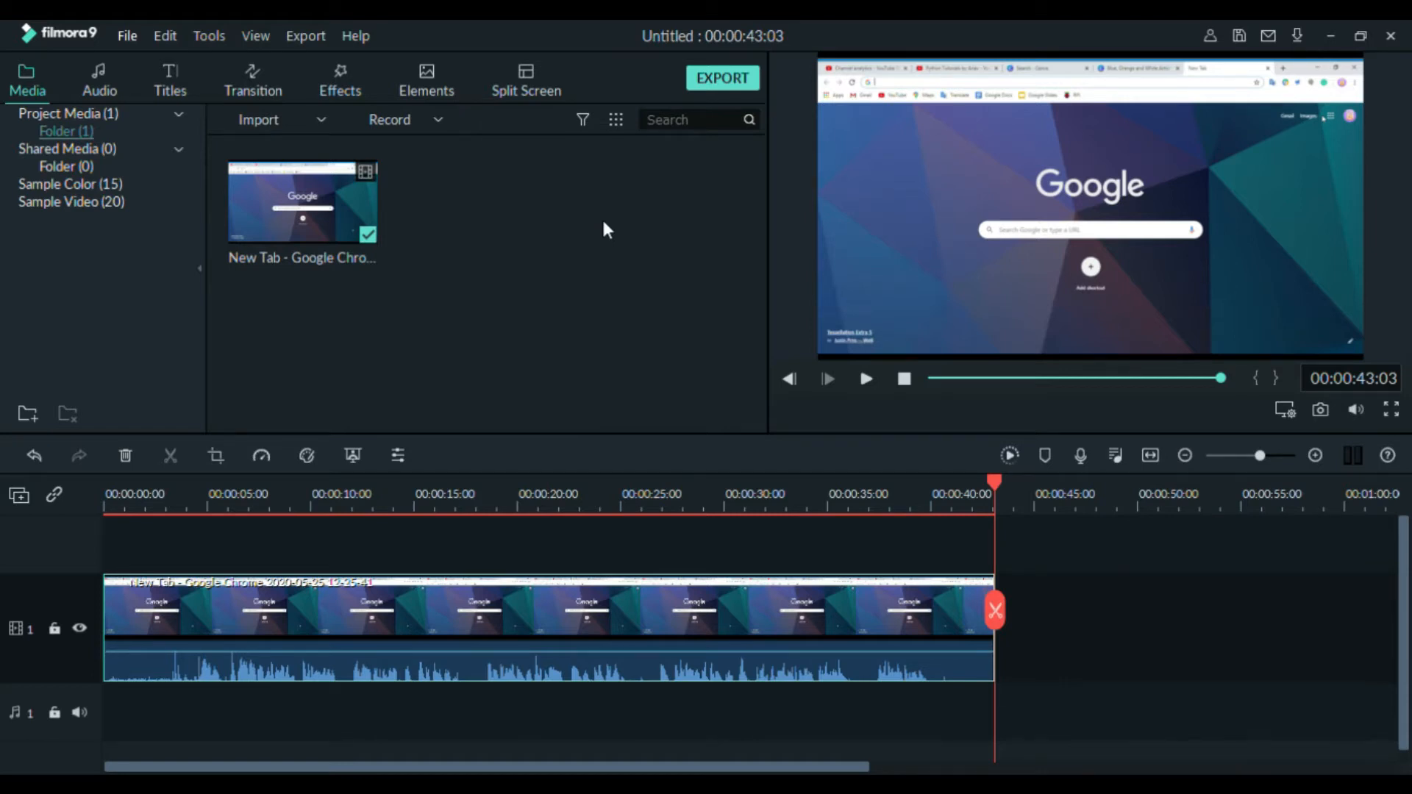
Step: Preview the "Drift - Drift" song from the Young & Bright music collection, then pause it
click(99, 73)
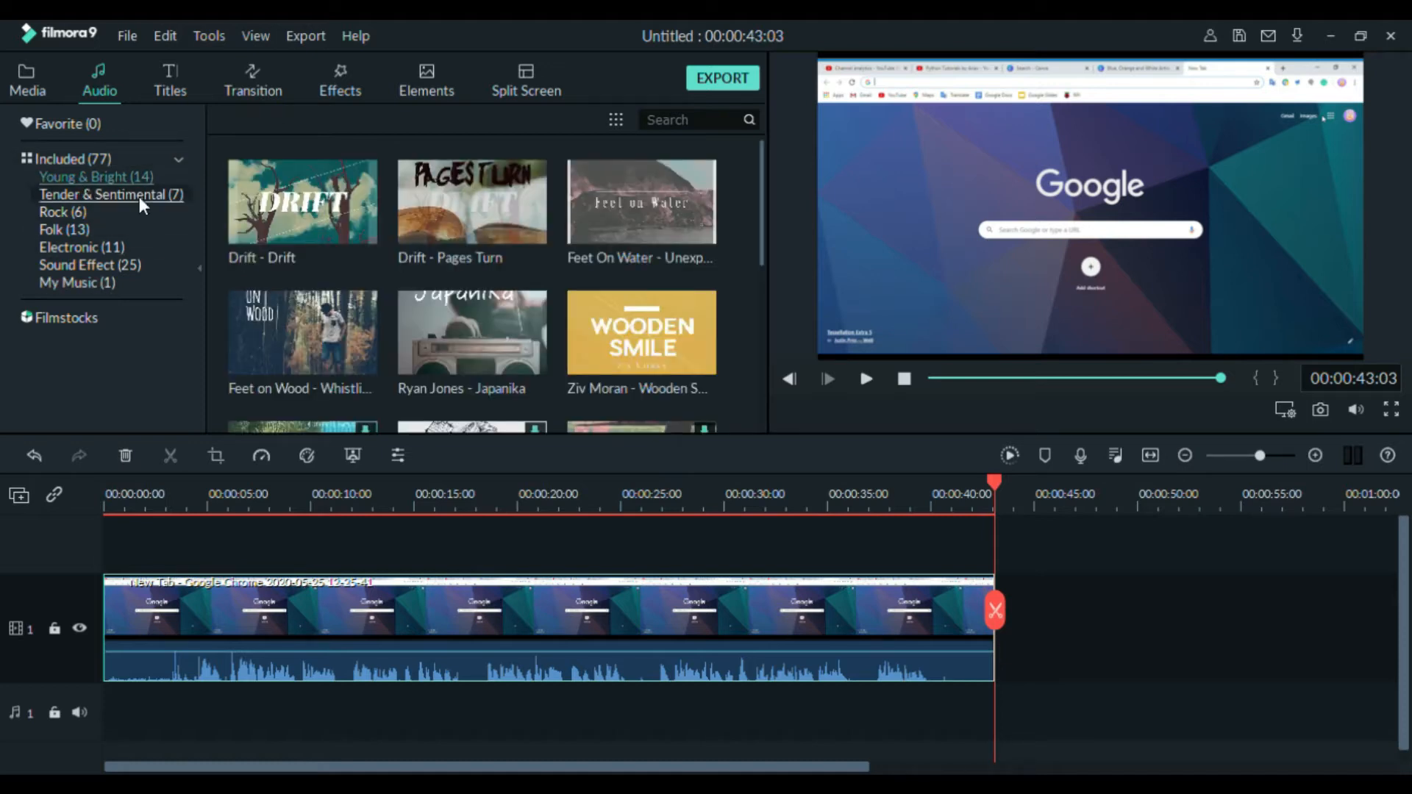
mouse_move(241, 184)
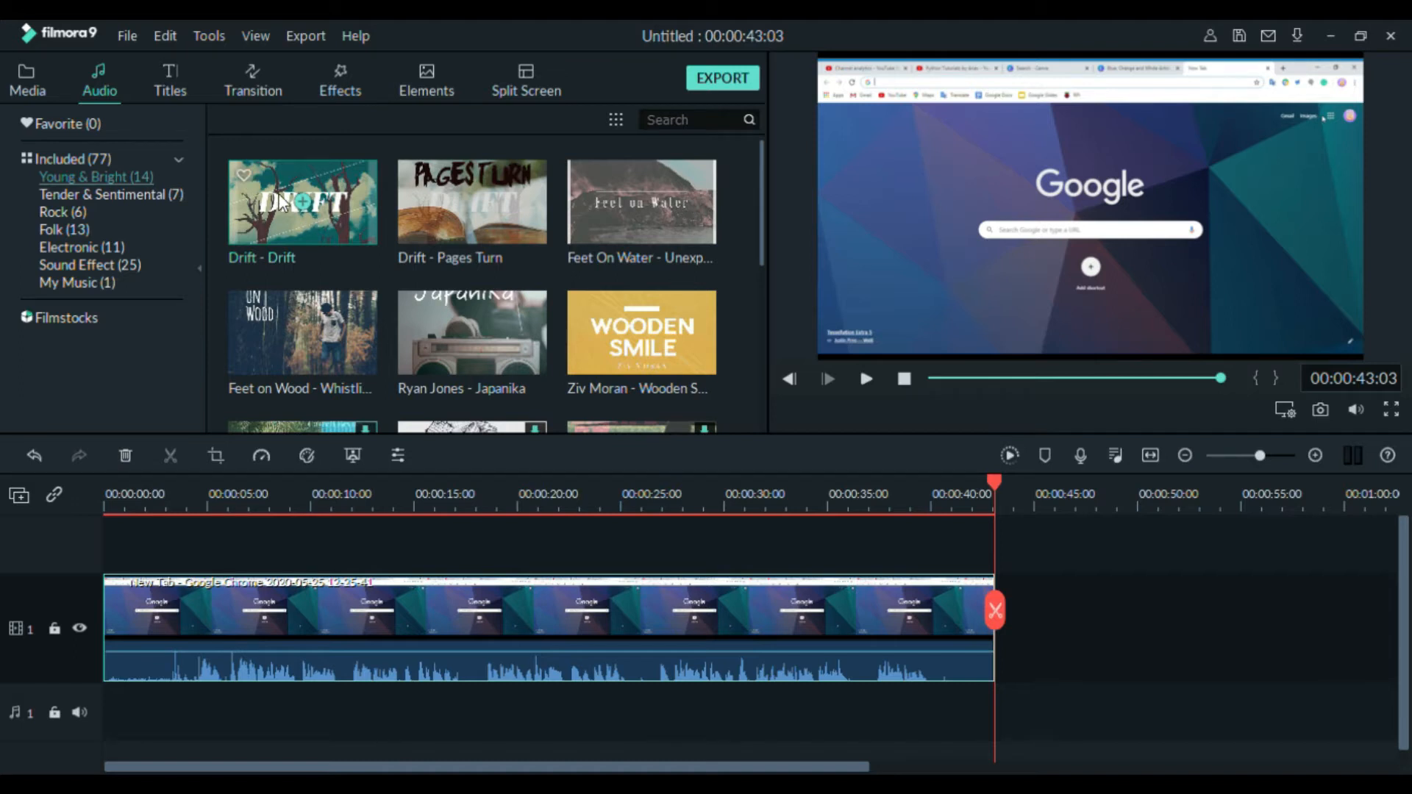
click(277, 222)
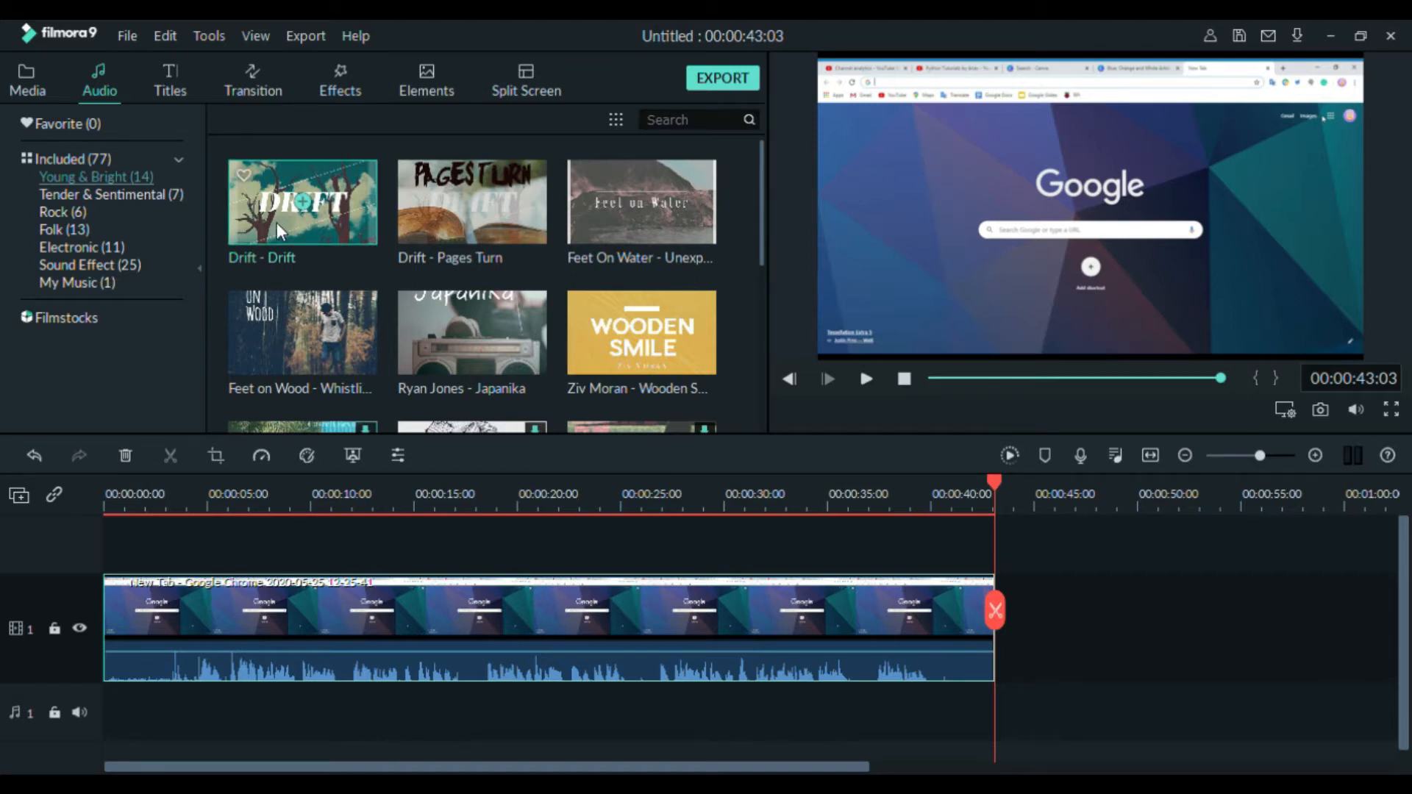
double_click(276, 222)
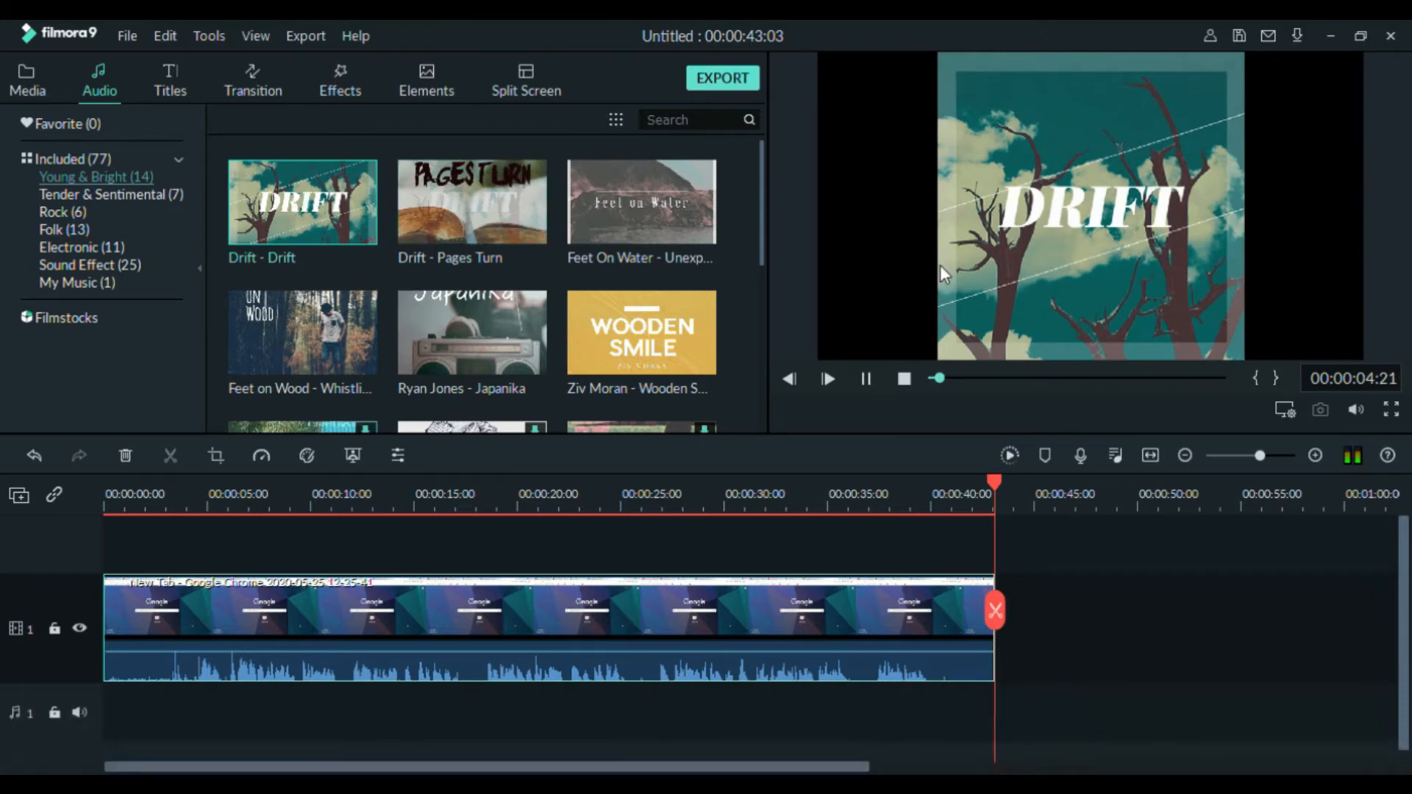
key(space)
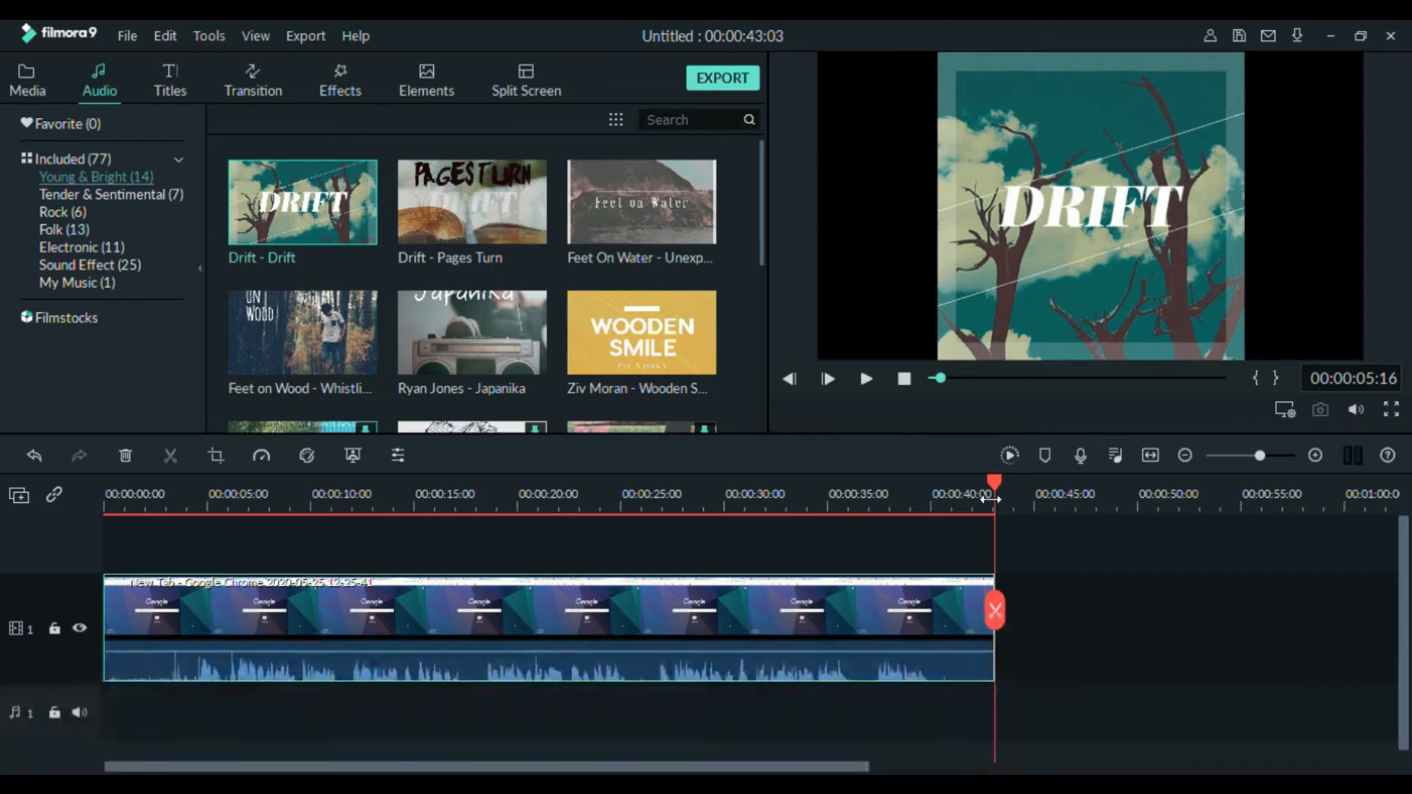
Step: Add the "Drift - Drift" song to audio track 1 at the very start of the timeline
drag(994, 484, 91, 567)
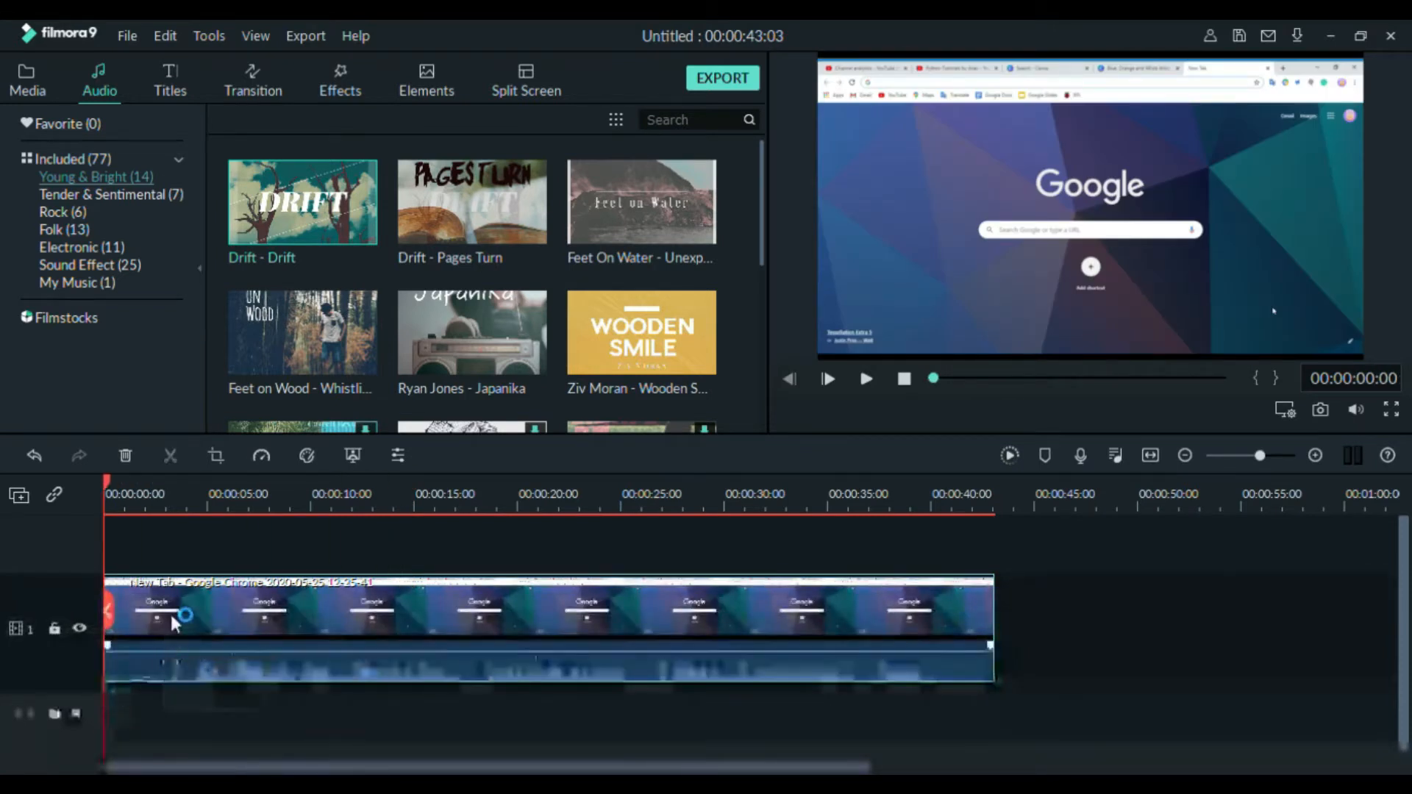
click(302, 201)
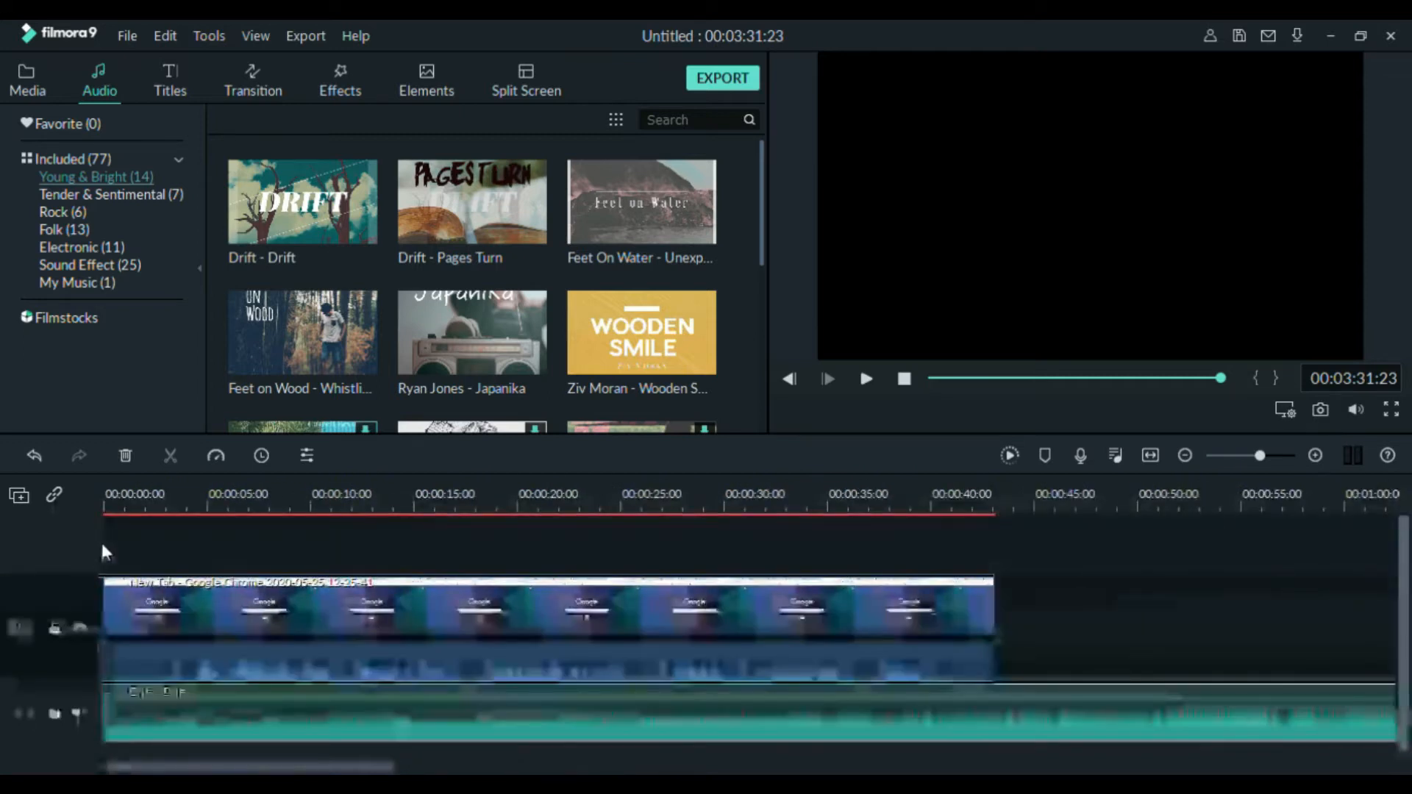
Step: Split the Drift music at the end of the video clip, 00:00:43:03, and delete the excess part
click(112, 491)
drag(114, 491, 868, 531)
drag(1011, 545, 995, 549)
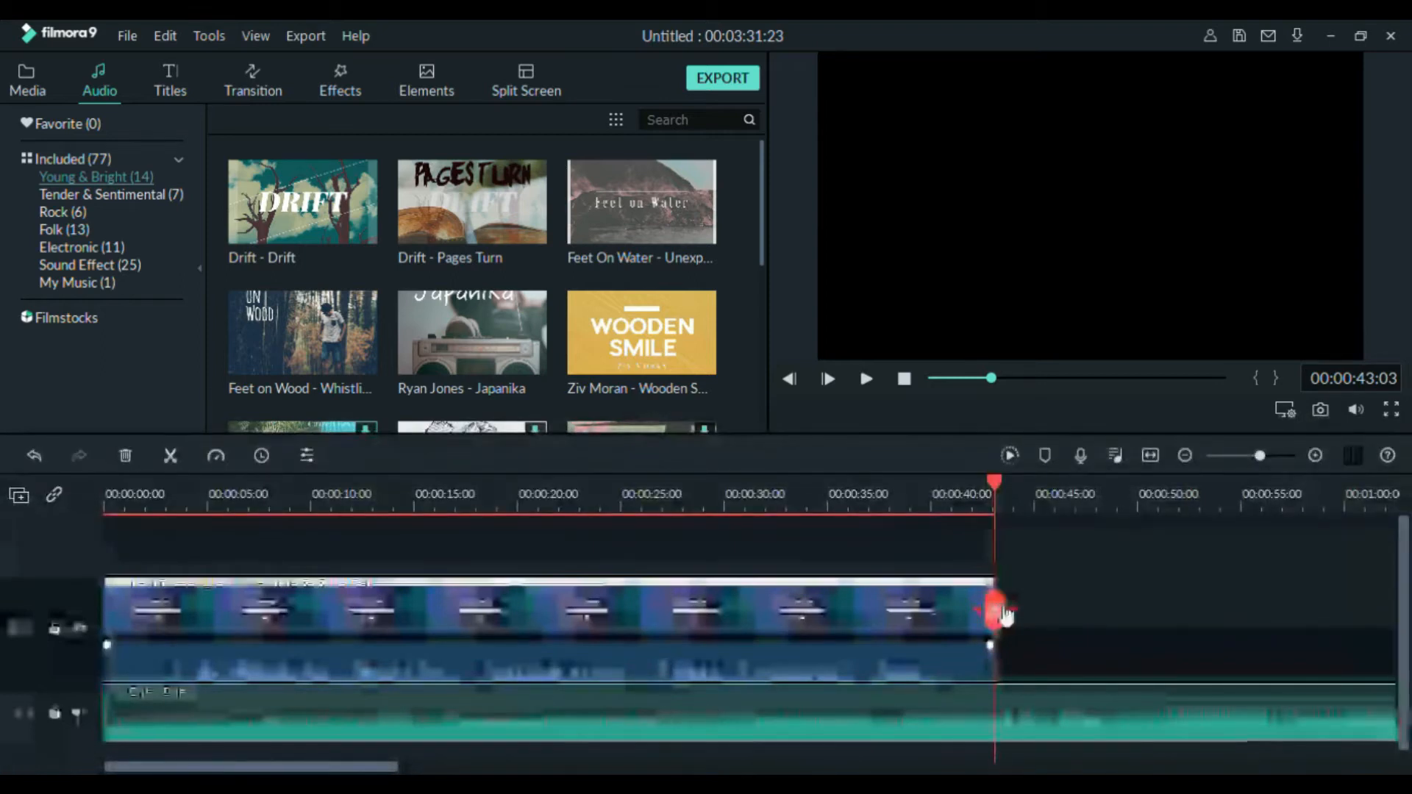
drag(1004, 613, 1006, 717)
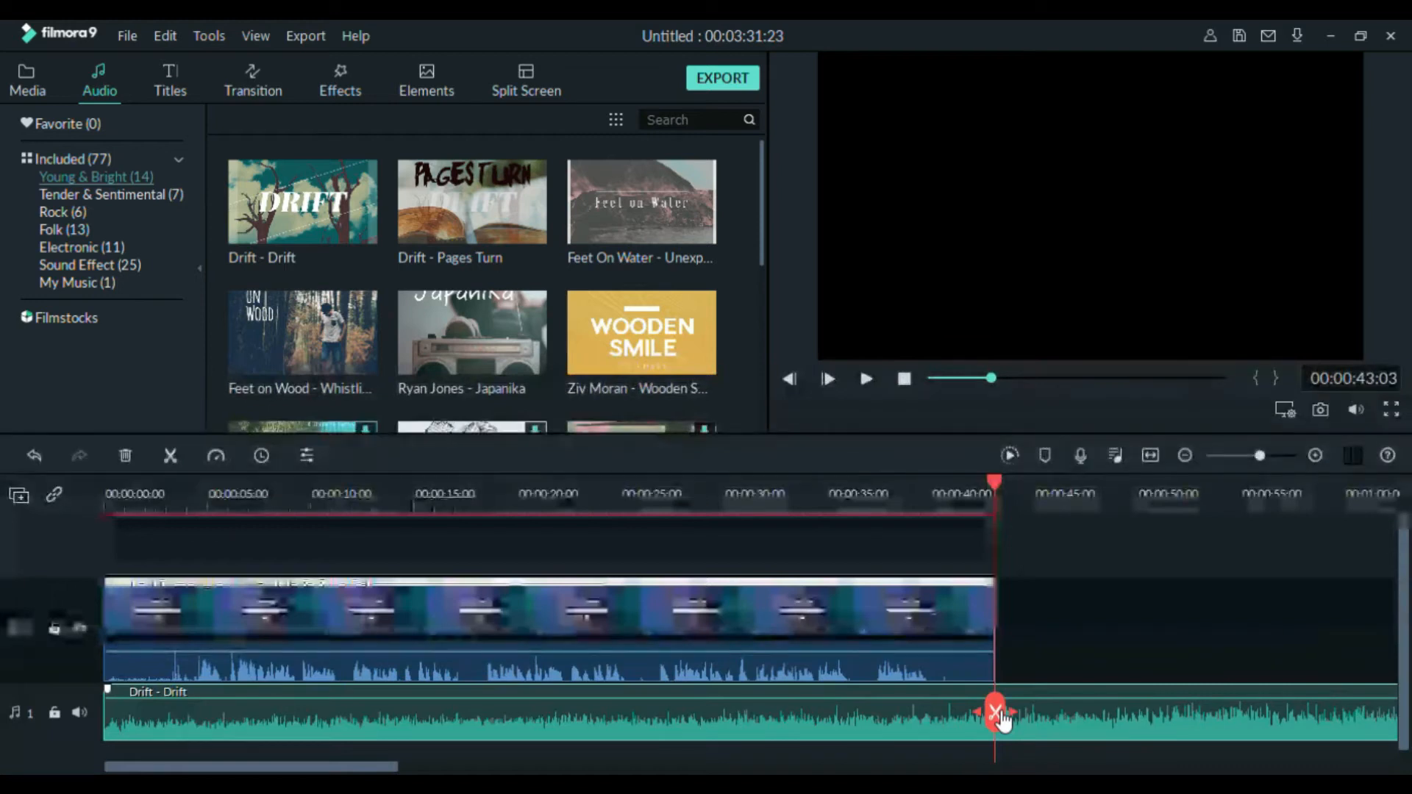
click(996, 712)
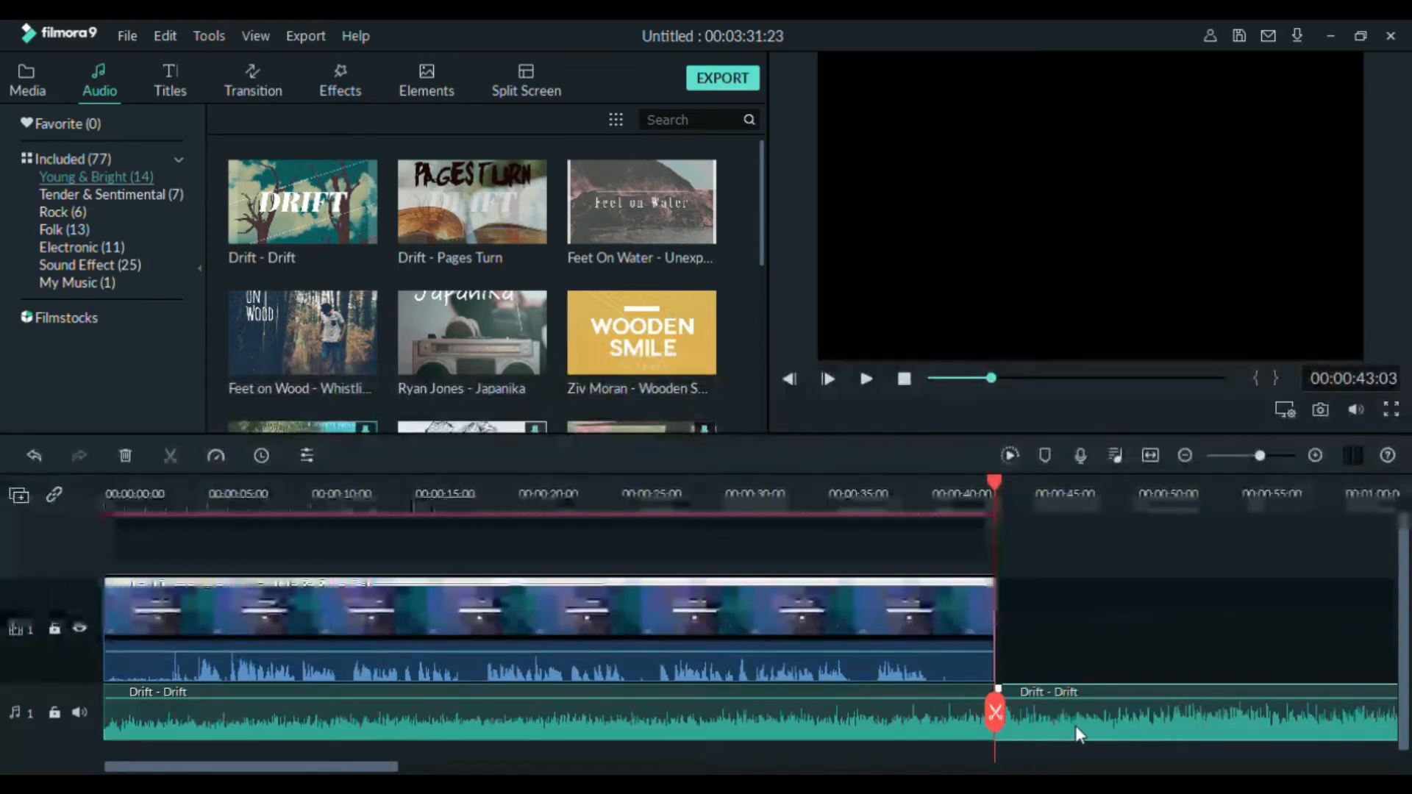
click(1115, 713)
key(Delete)
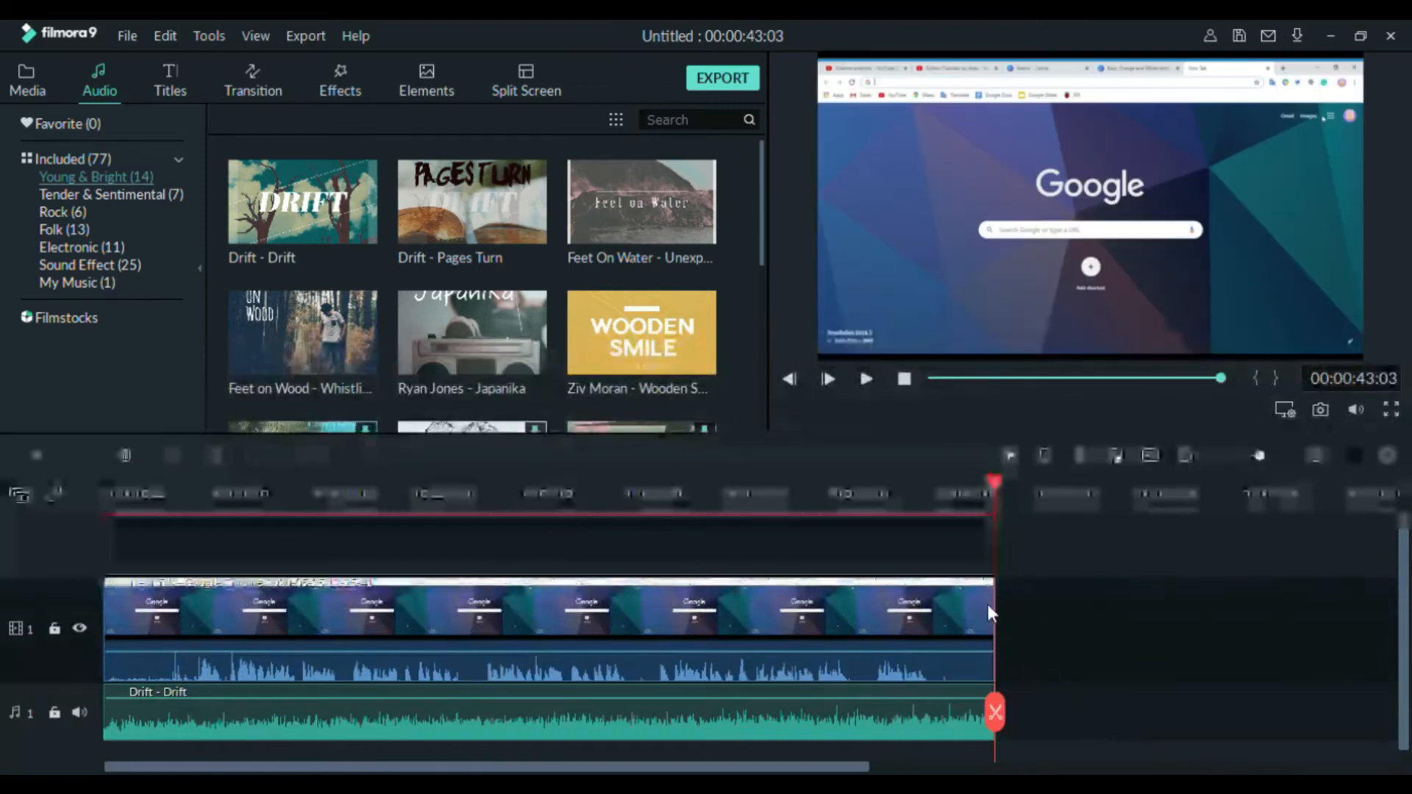
Step: Play back the project from the start and lower the Drift music clip's volume on the timeline
click(817, 491)
drag(787, 528, 73, 523)
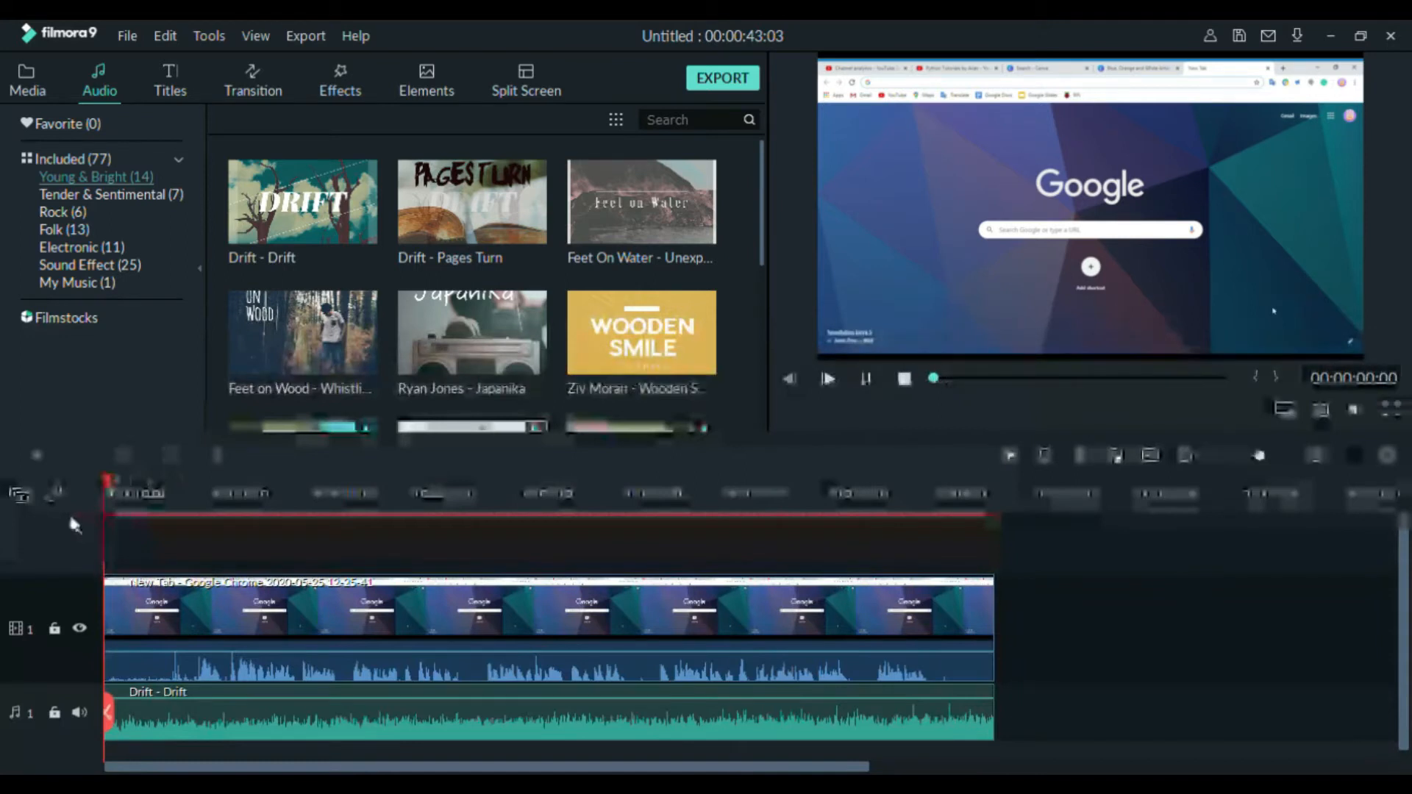
key(space)
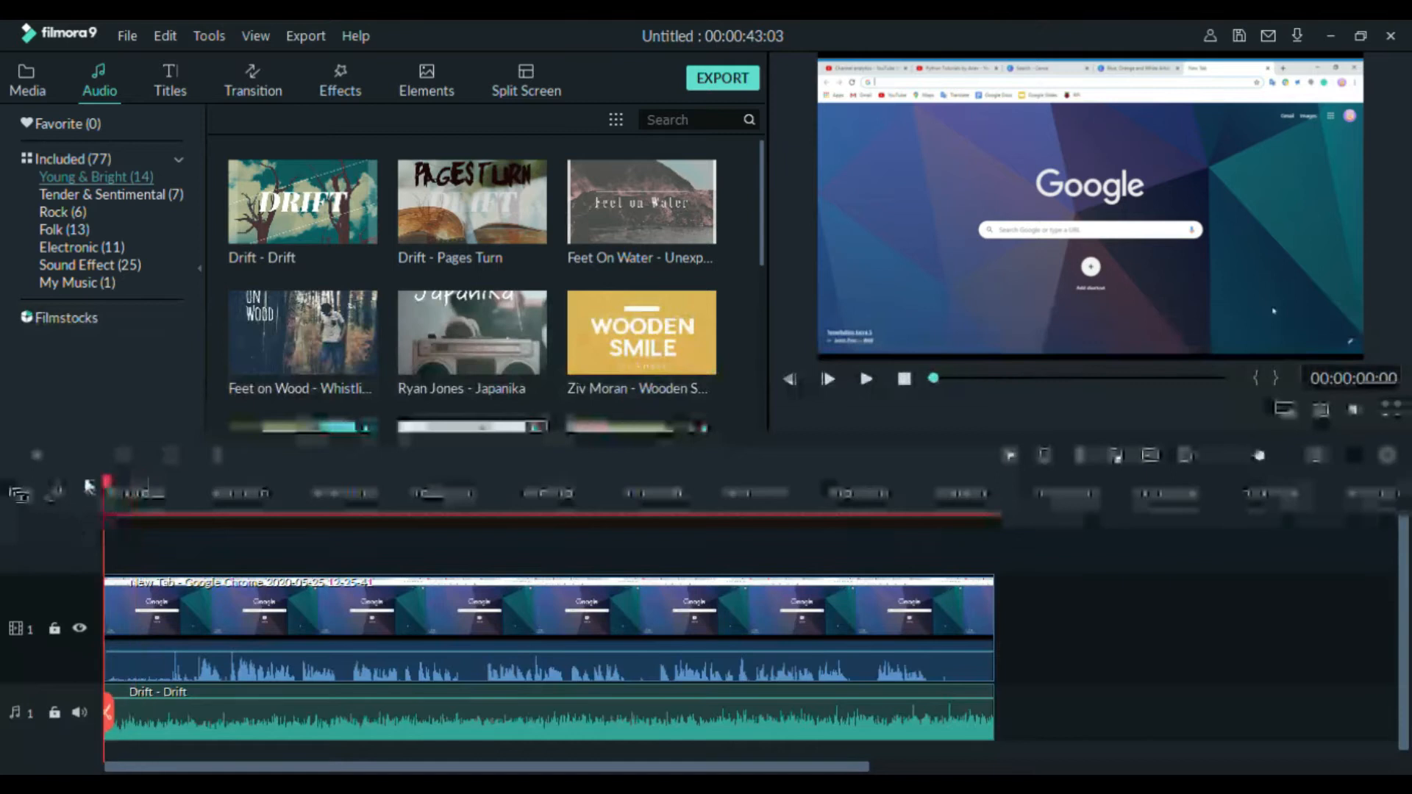
mouse_move(269, 697)
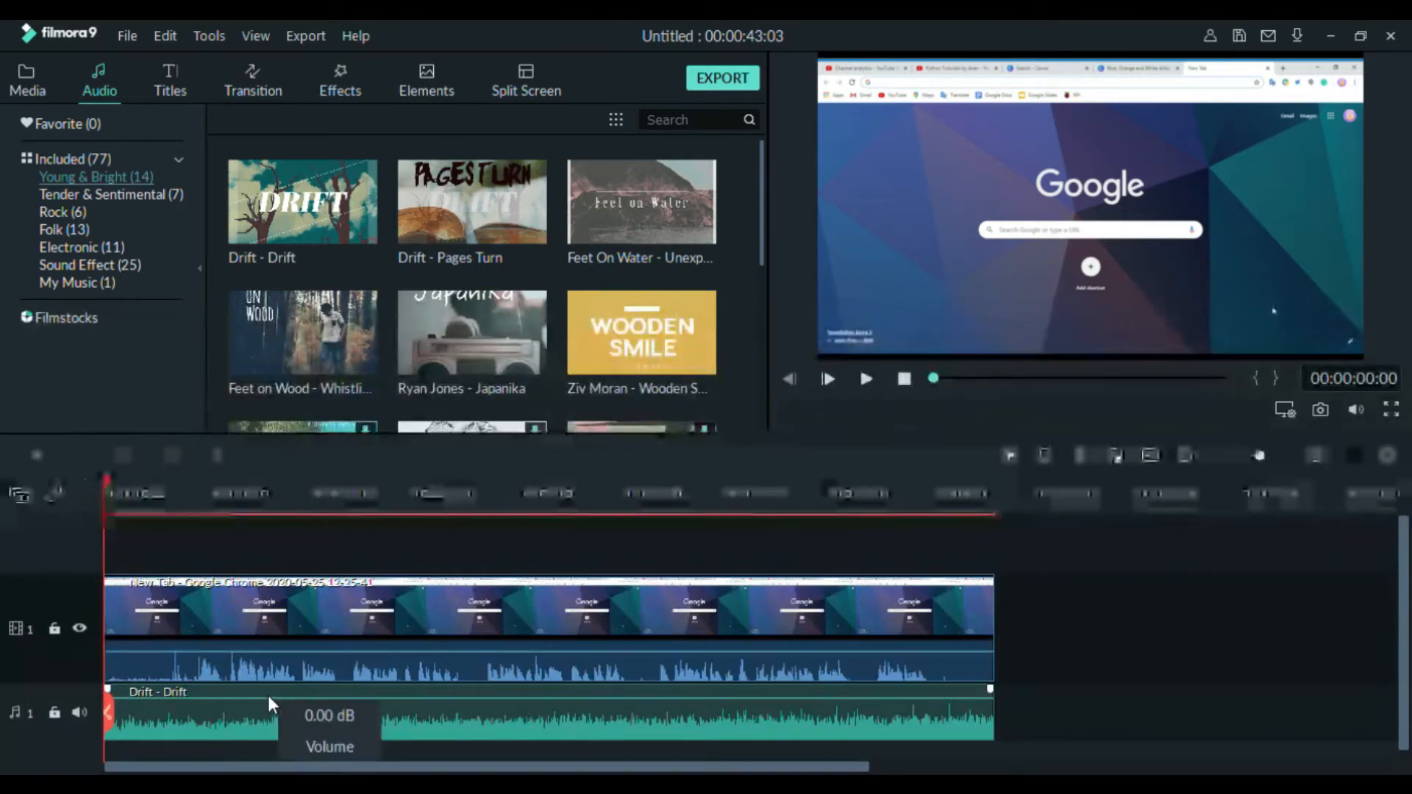
drag(268, 695, 217, 702)
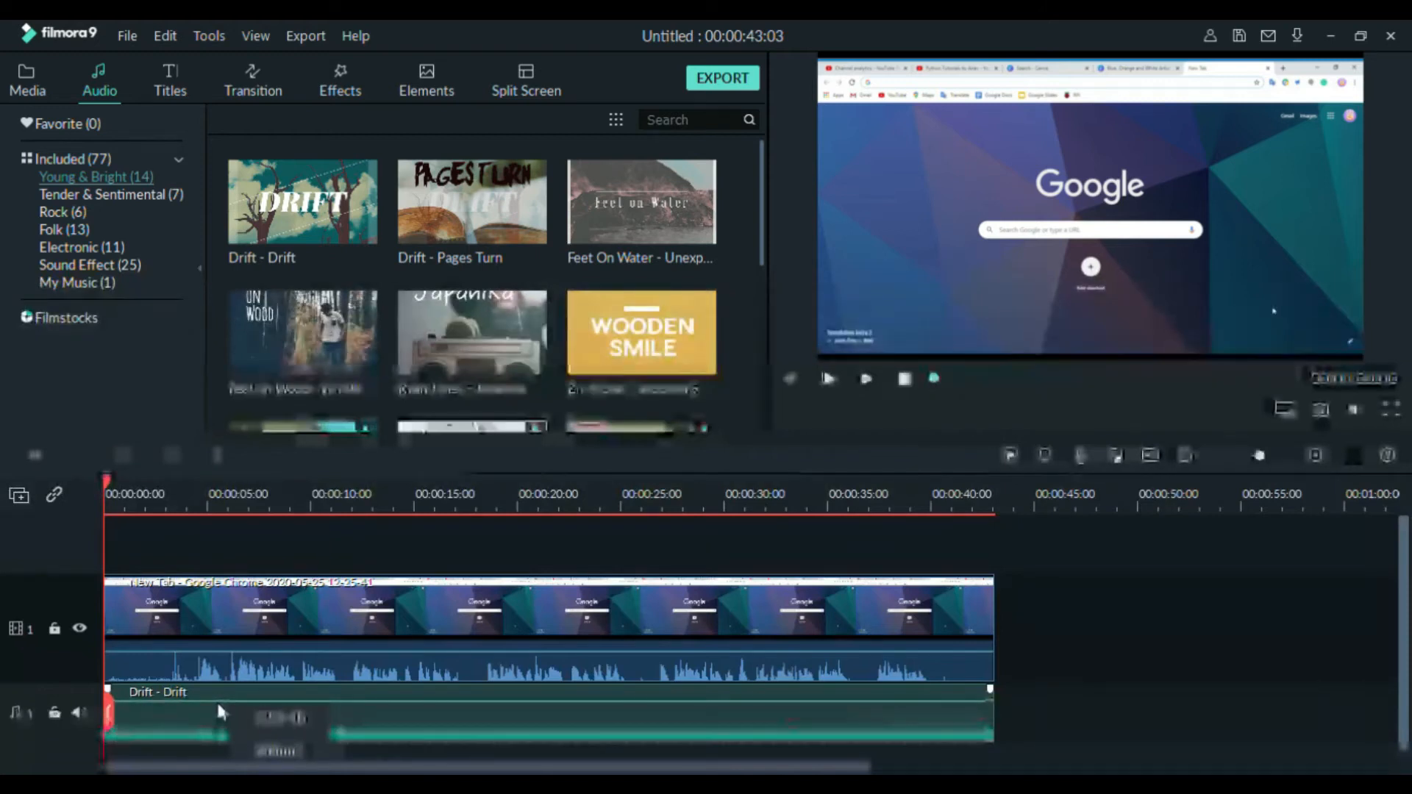
Step: Give the Drift music clip a fade-out over about its last 9 seconds in its audio settings
click(196, 730)
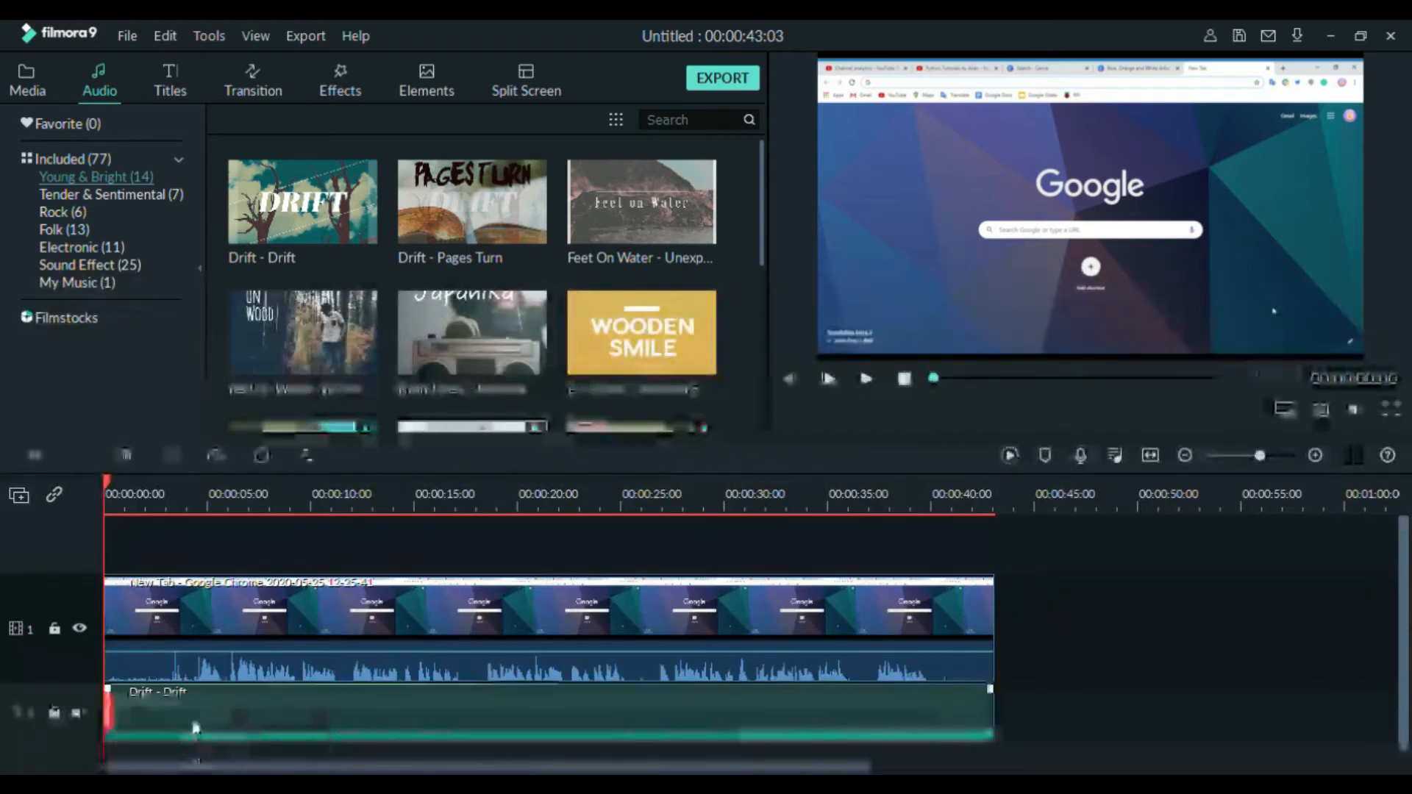
double_click(196, 728)
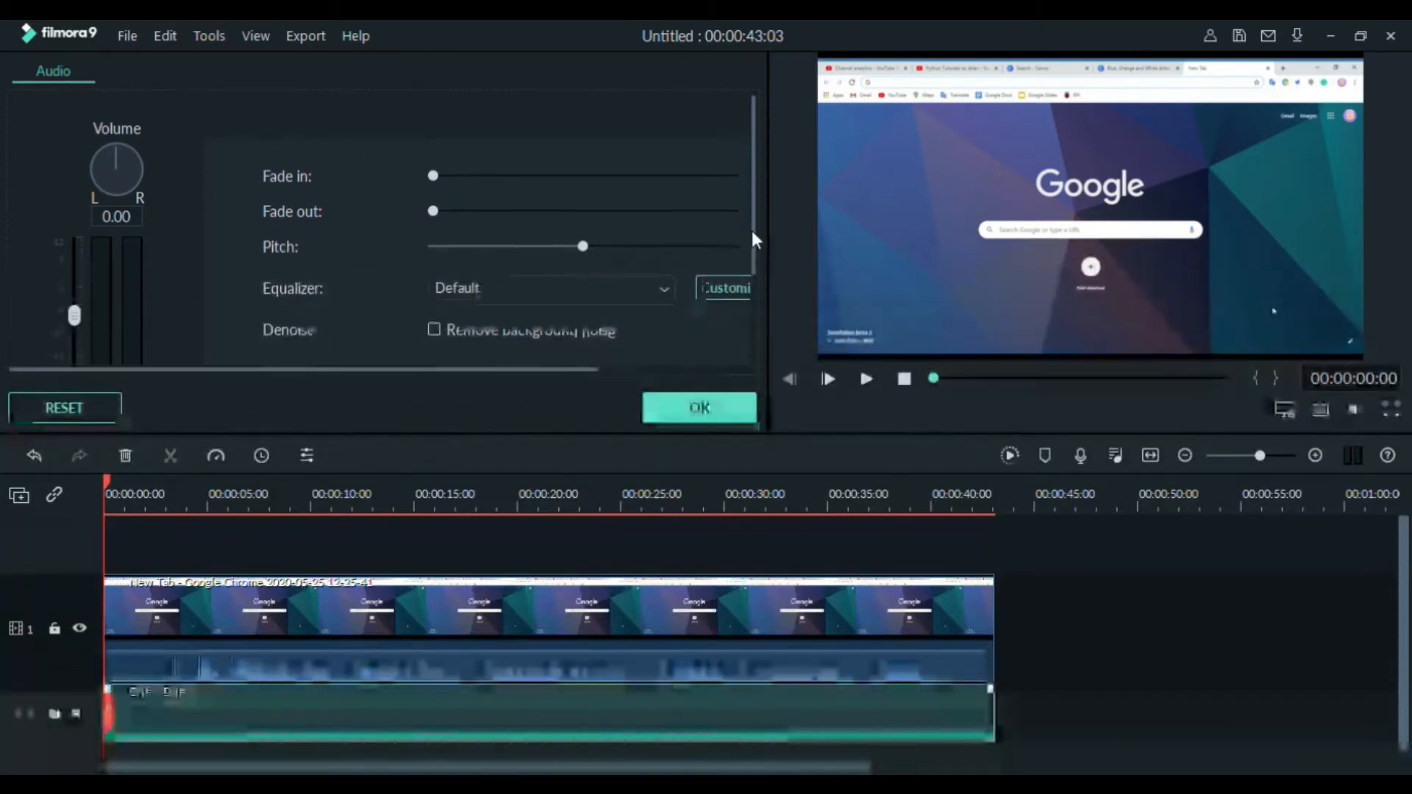
drag(751, 231, 751, 279)
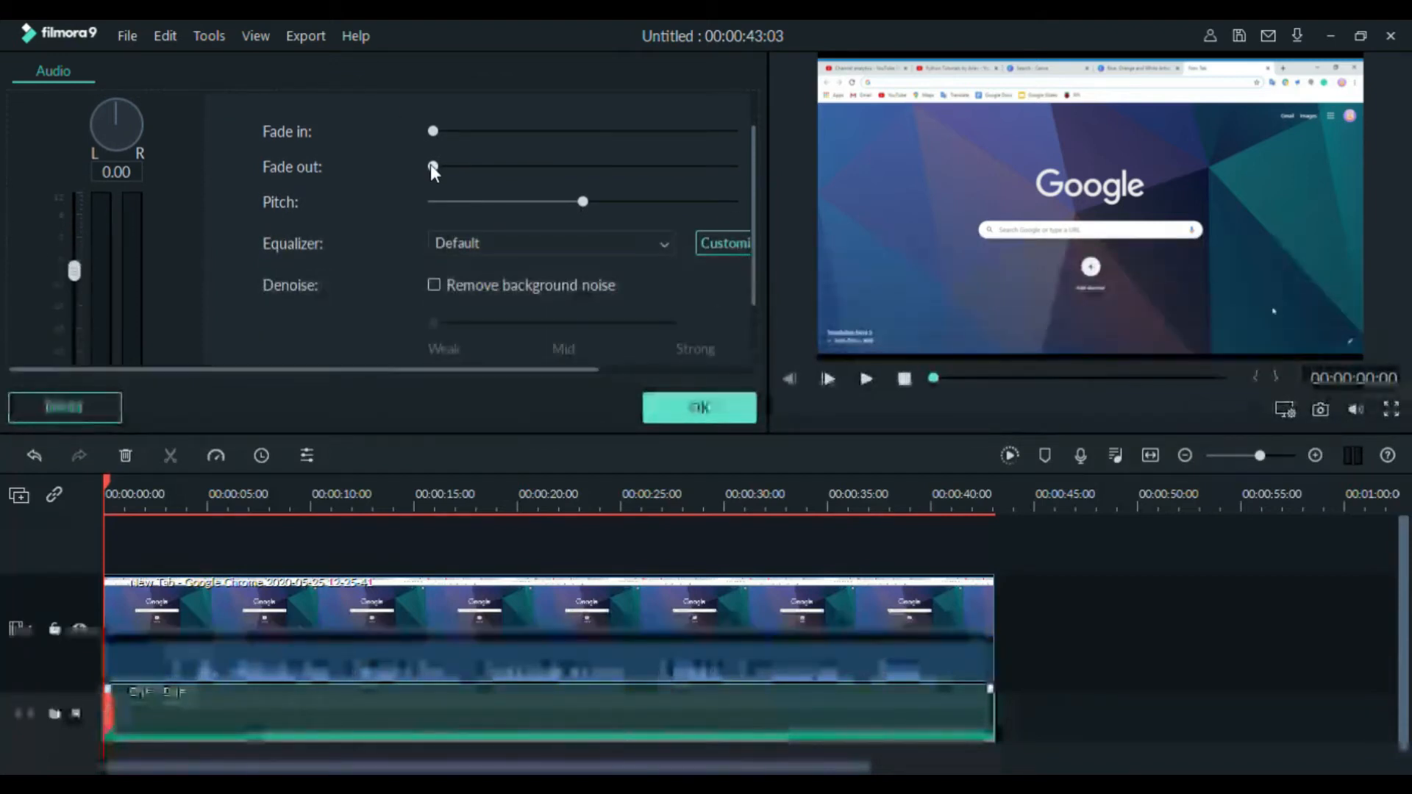
drag(433, 166, 747, 170)
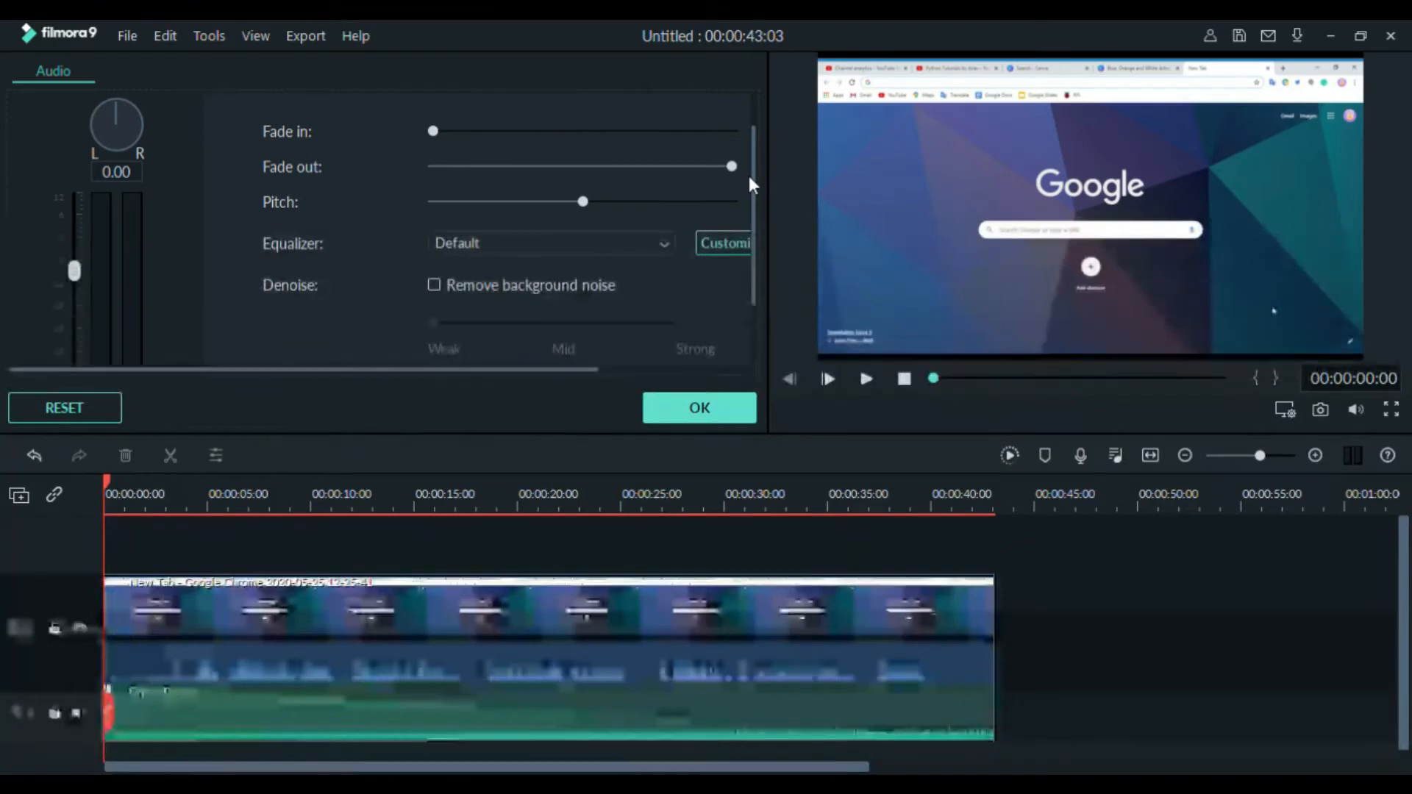
drag(732, 167, 554, 184)
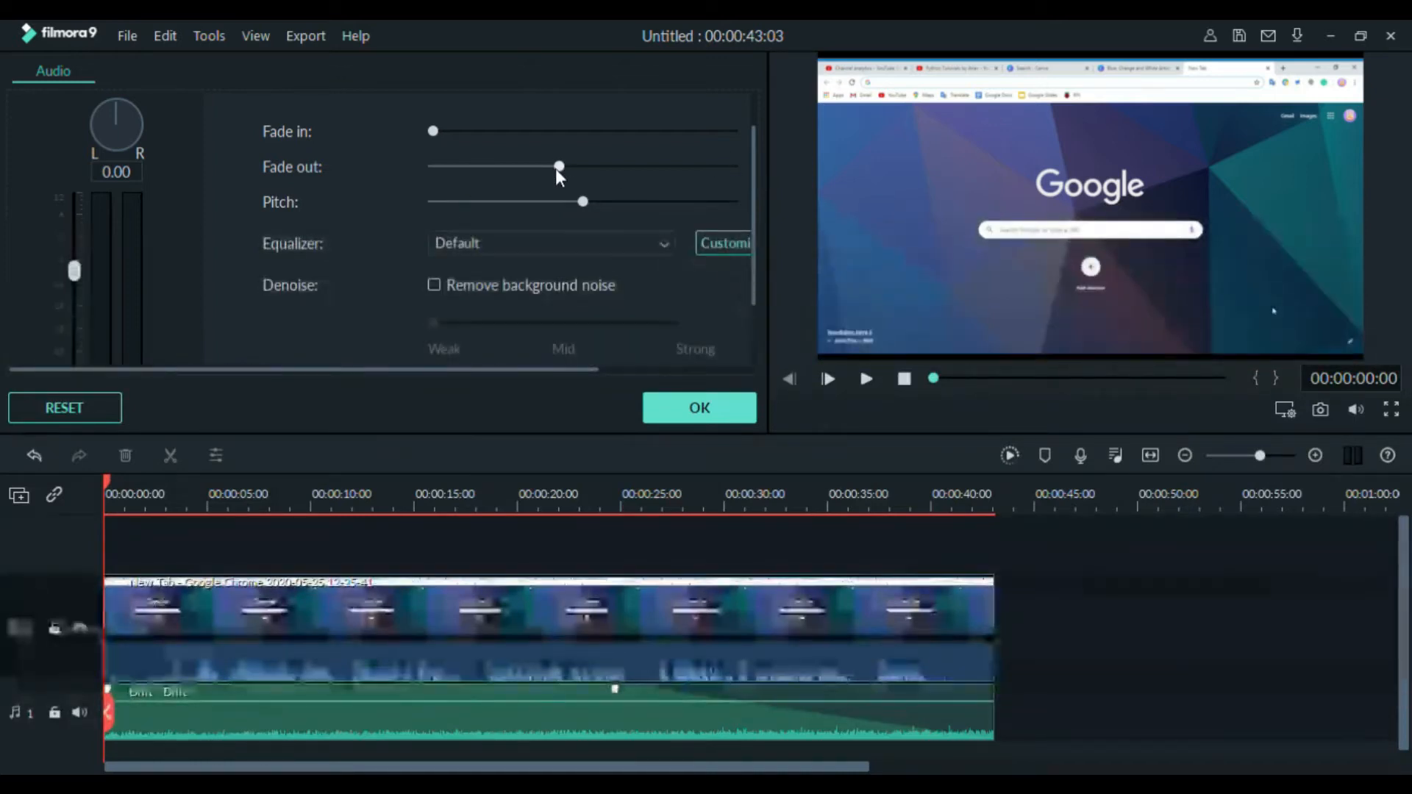
drag(556, 171, 502, 170)
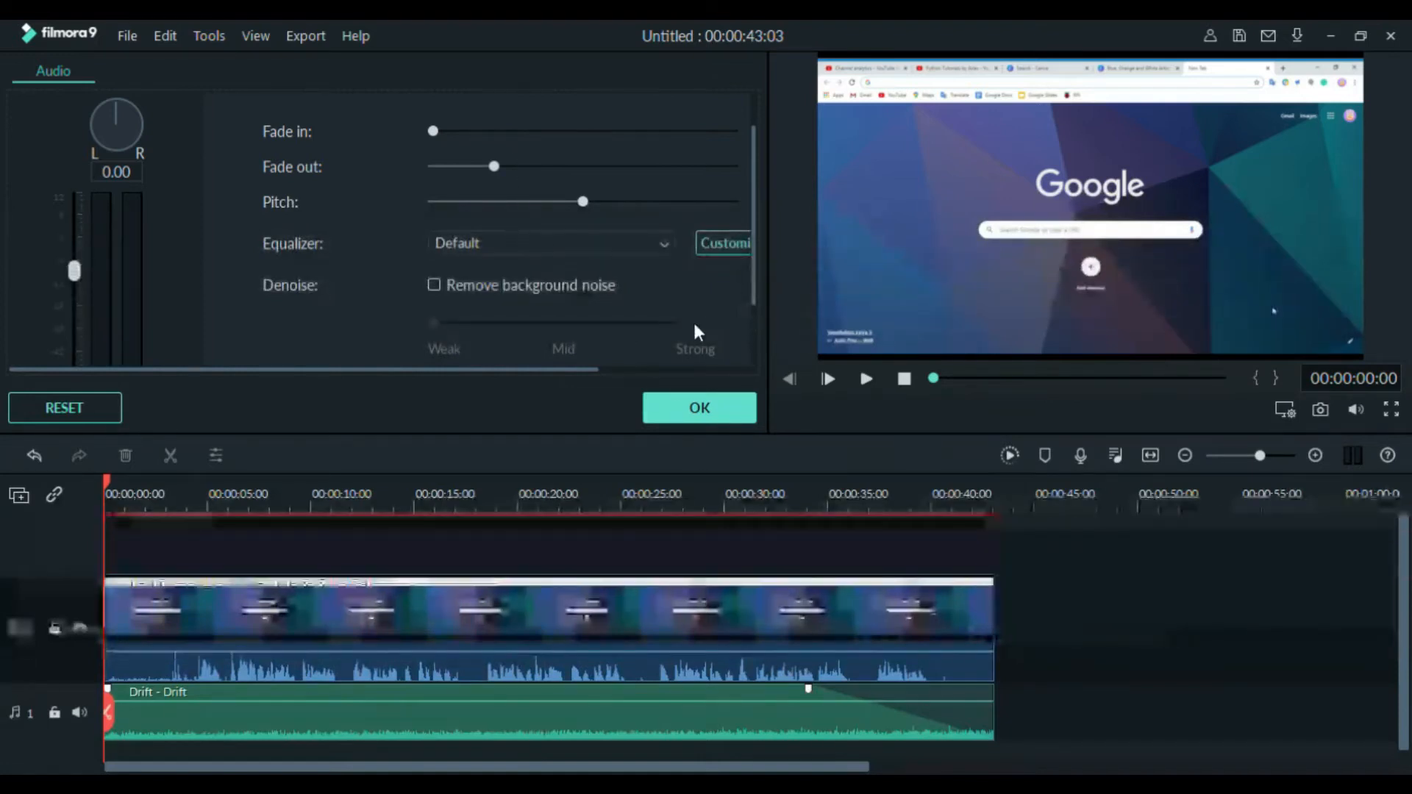
Step: Try the music clip's stereo balance at 100, return it to 0.00 and apply the audio settings
mouse_move(753, 302)
mouse_down()
mouse_move(757, 389)
mouse_move(755, 268)
mouse_move(747, 306)
mouse_up()
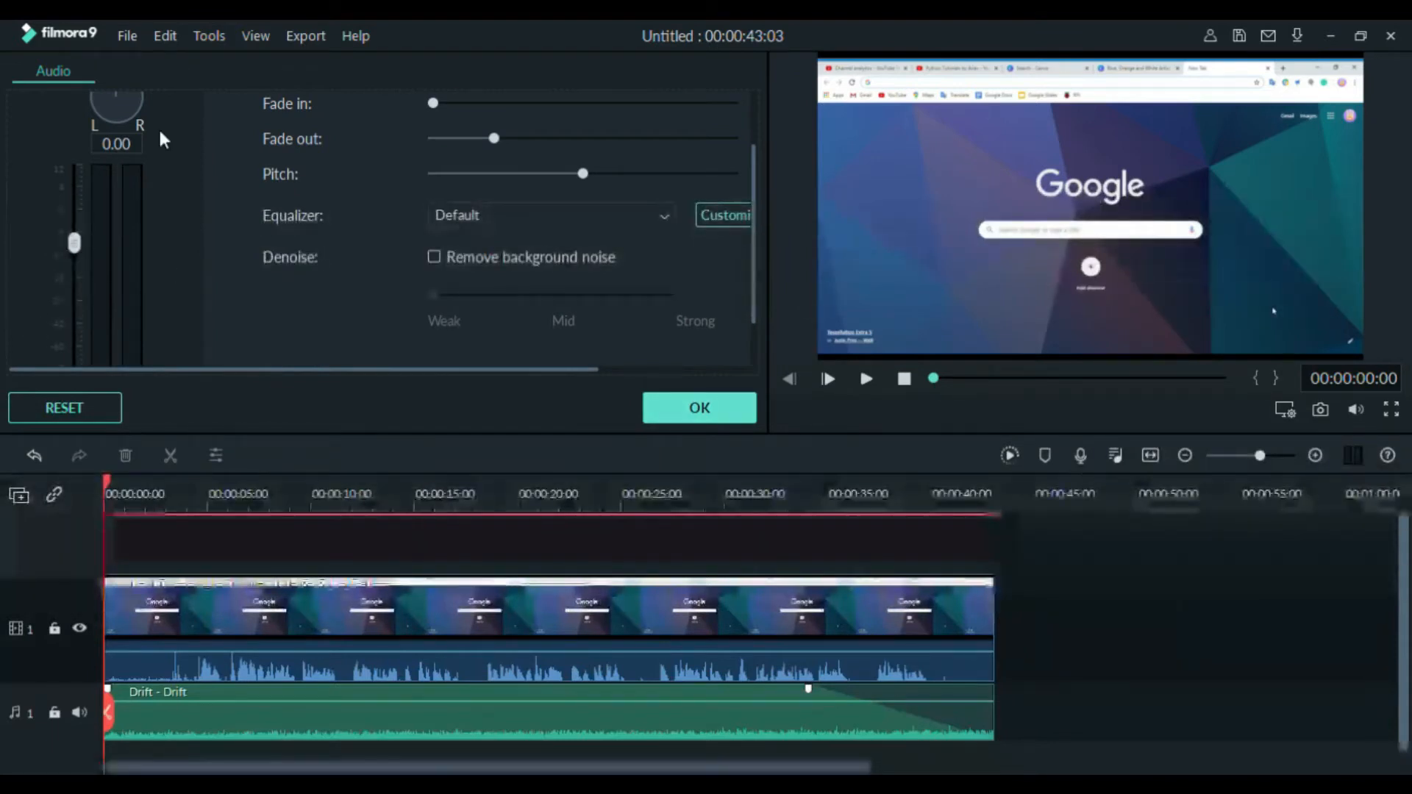
drag(756, 276, 756, 226)
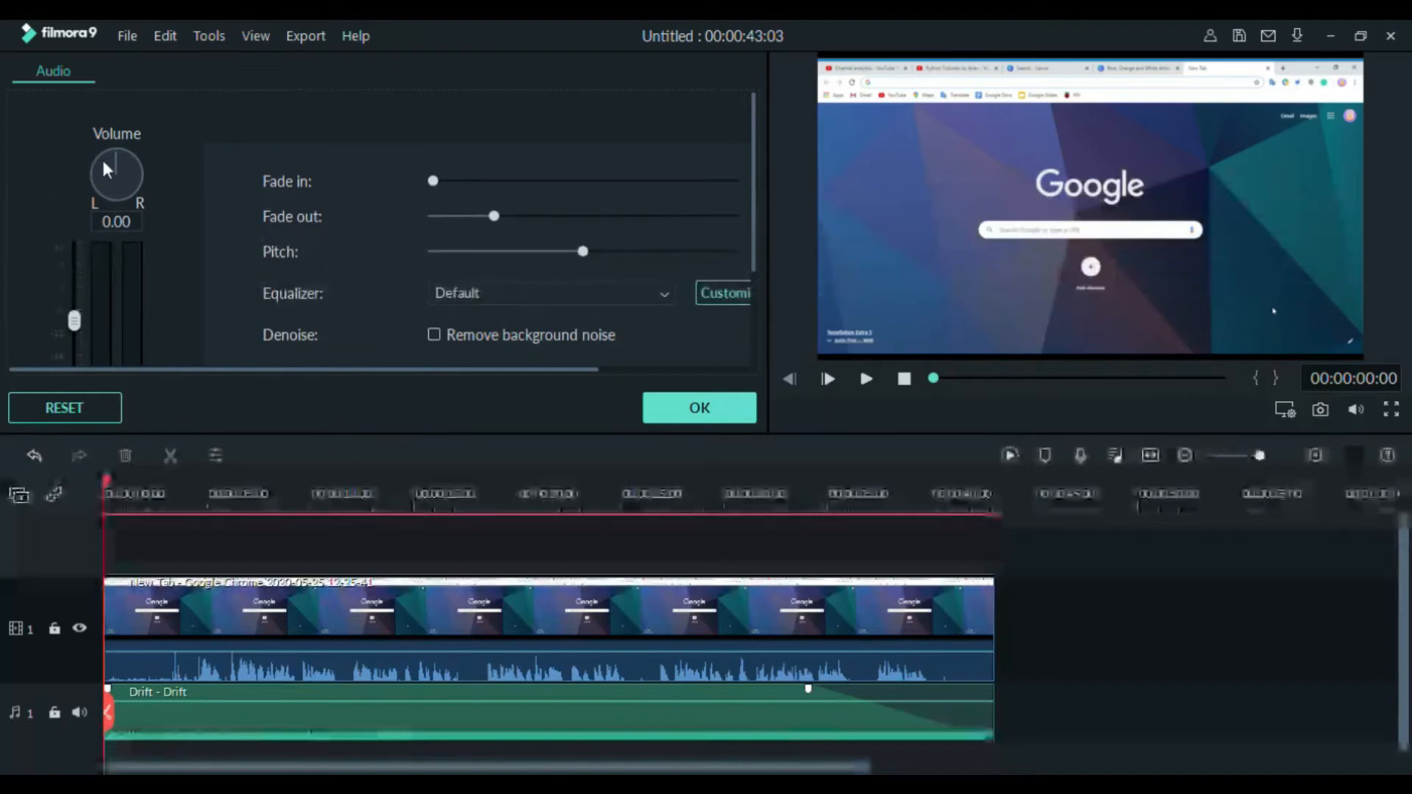
drag(116, 162, 133, 182)
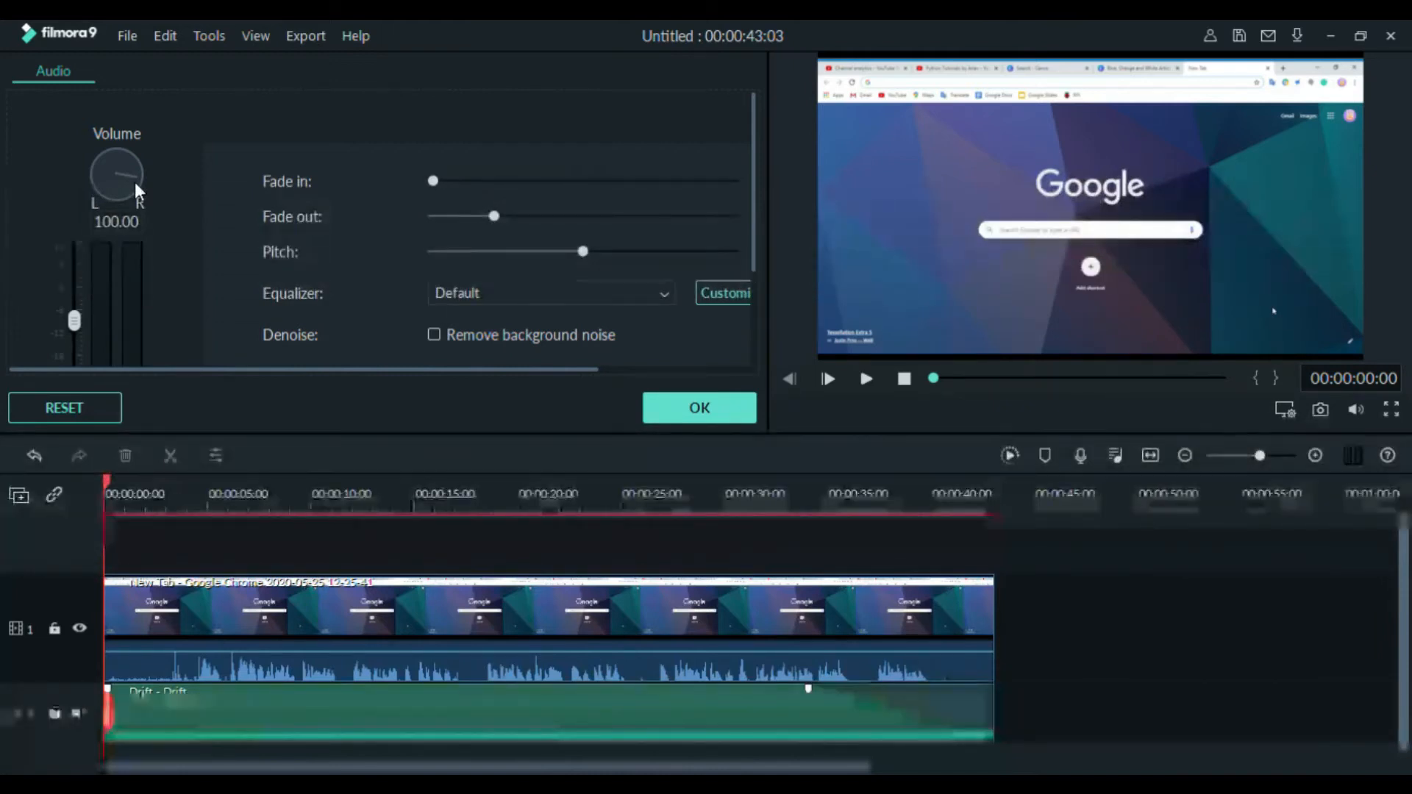
drag(134, 182, 116, 127)
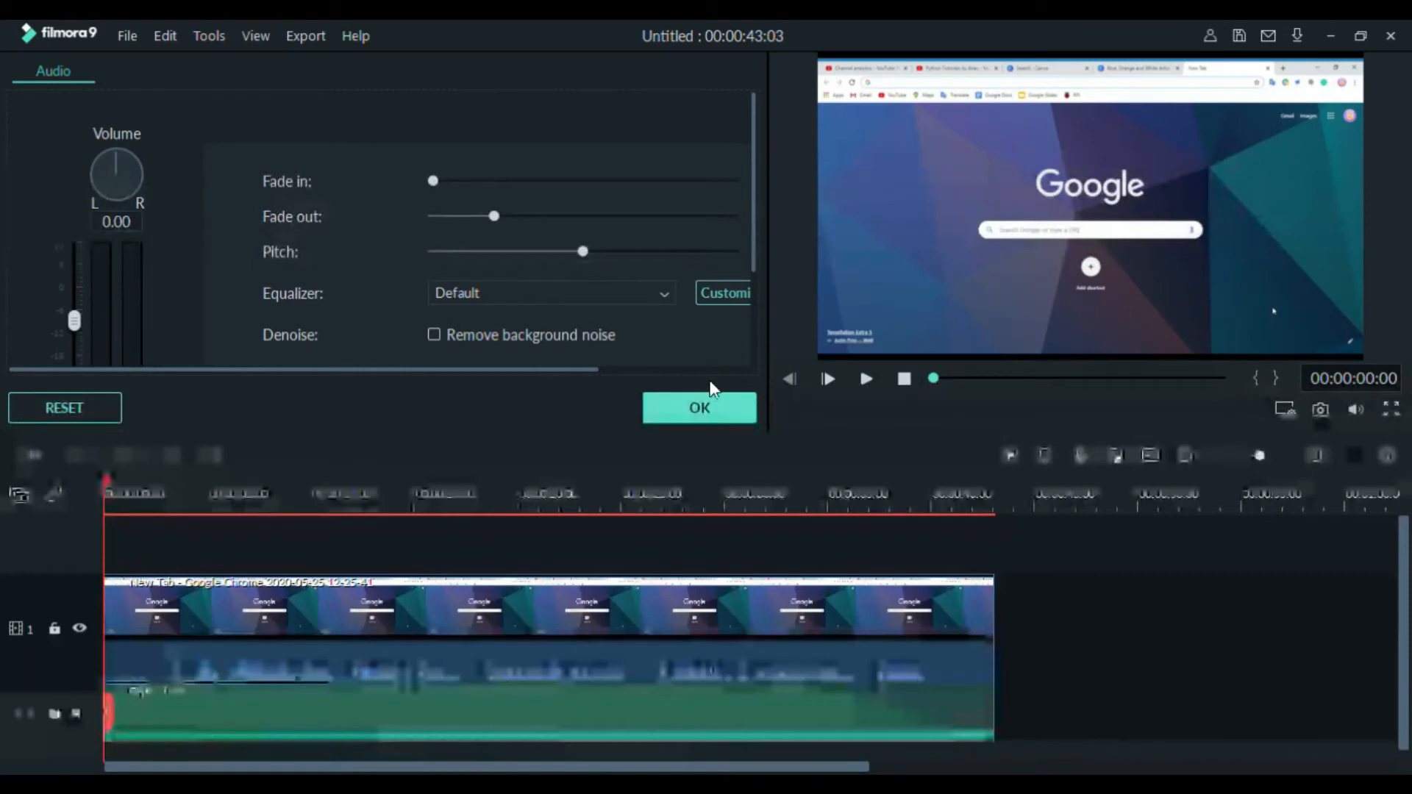
click(699, 421)
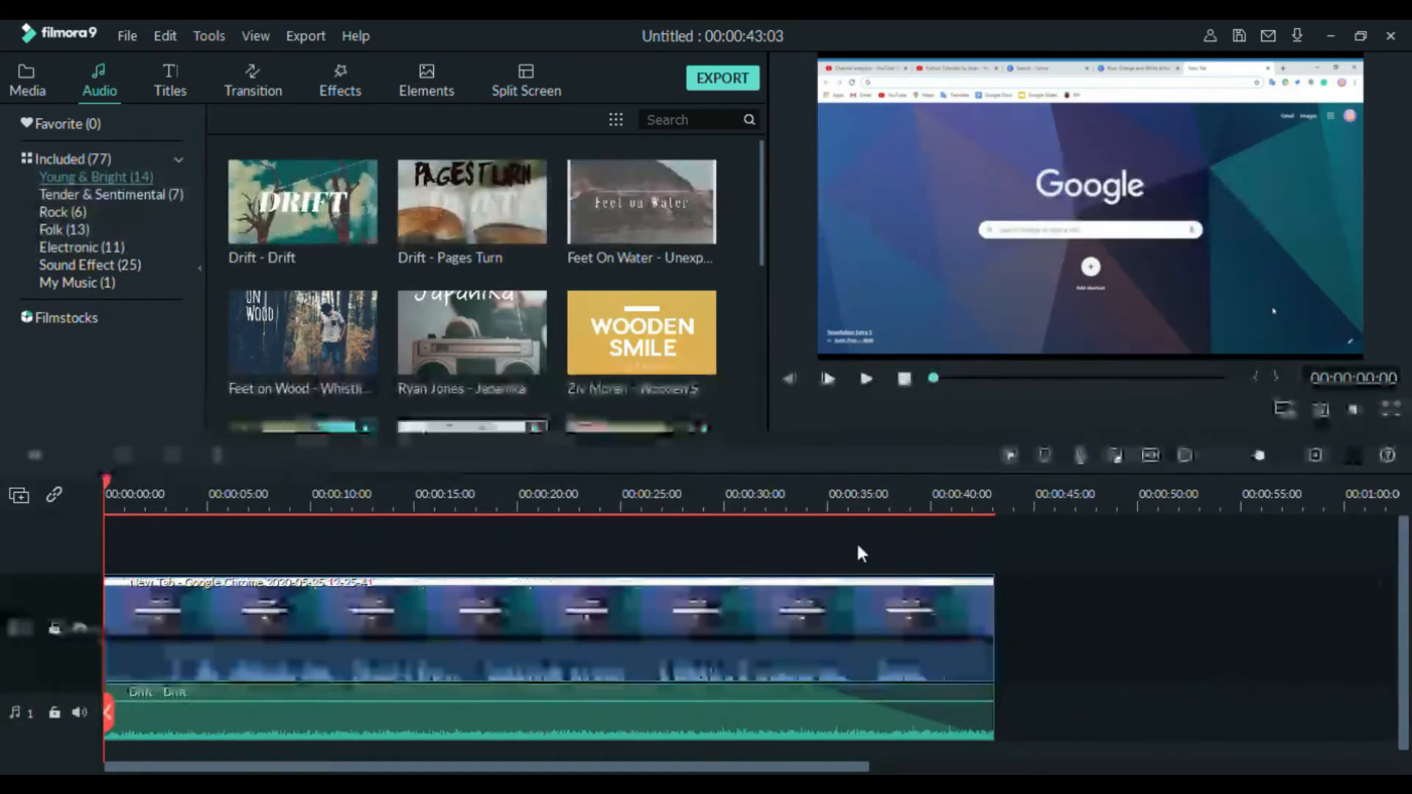
Step: Try the Opener 1 title at the start of the timeline, check it in the preview, and delete it
mouse_move(461, 209)
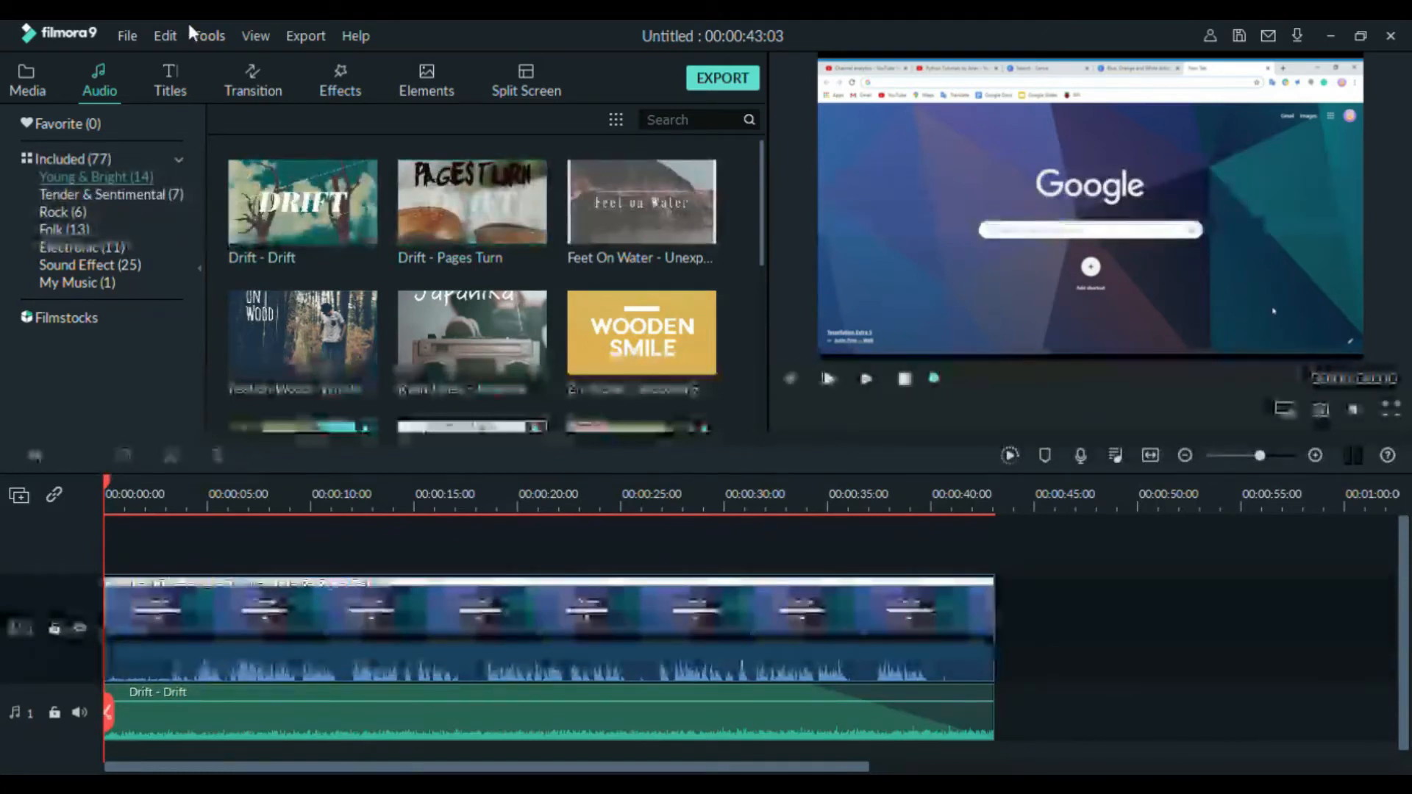
click(161, 90)
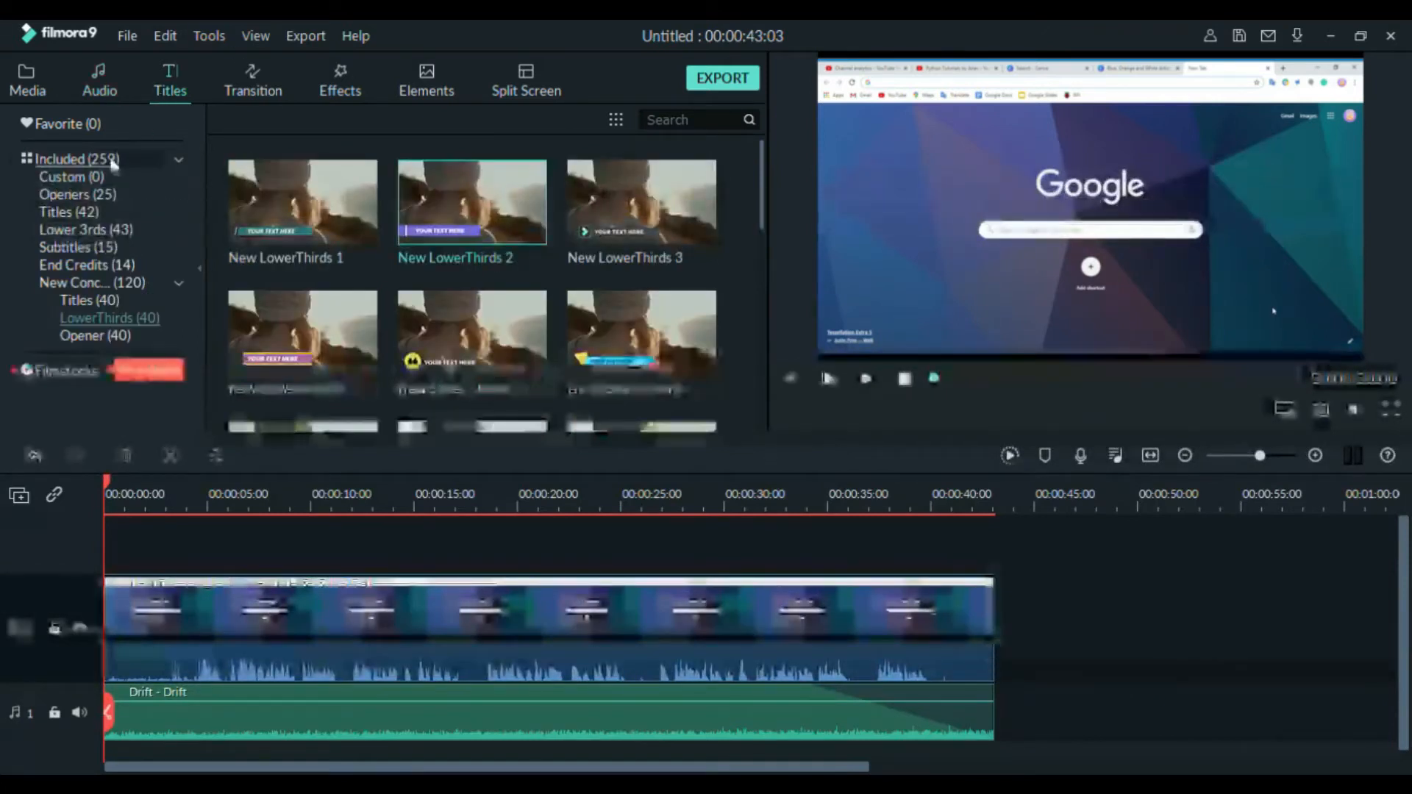
click(72, 157)
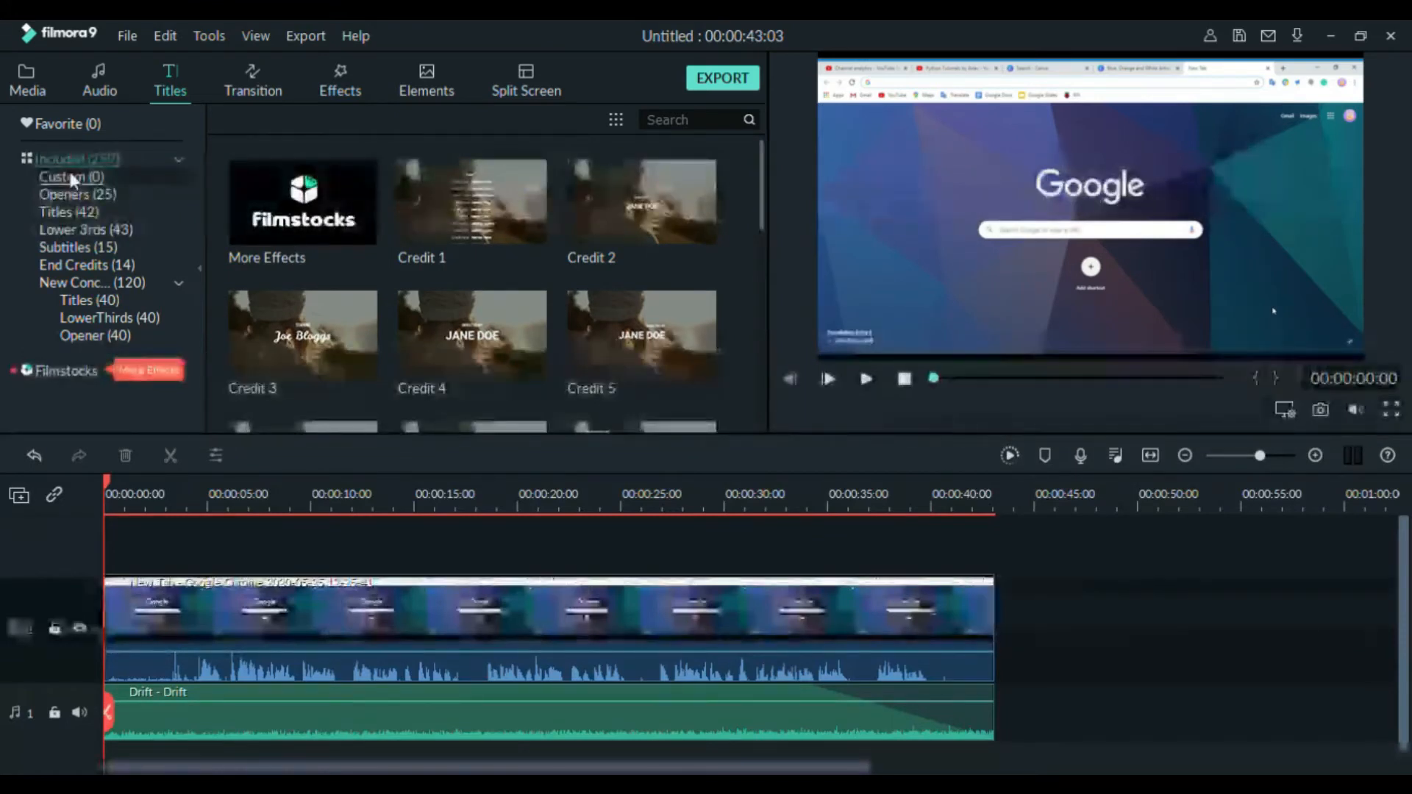
click(70, 175)
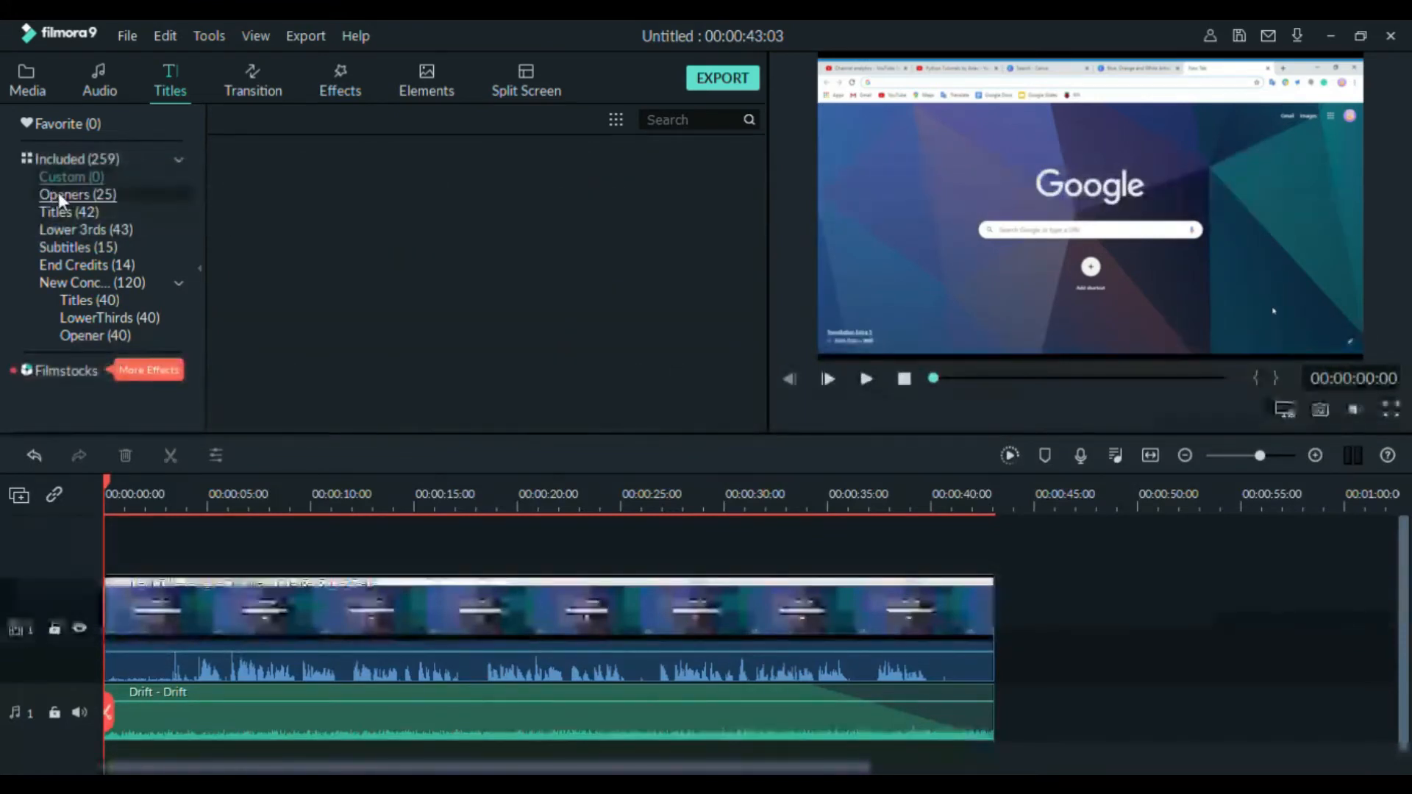
click(65, 195)
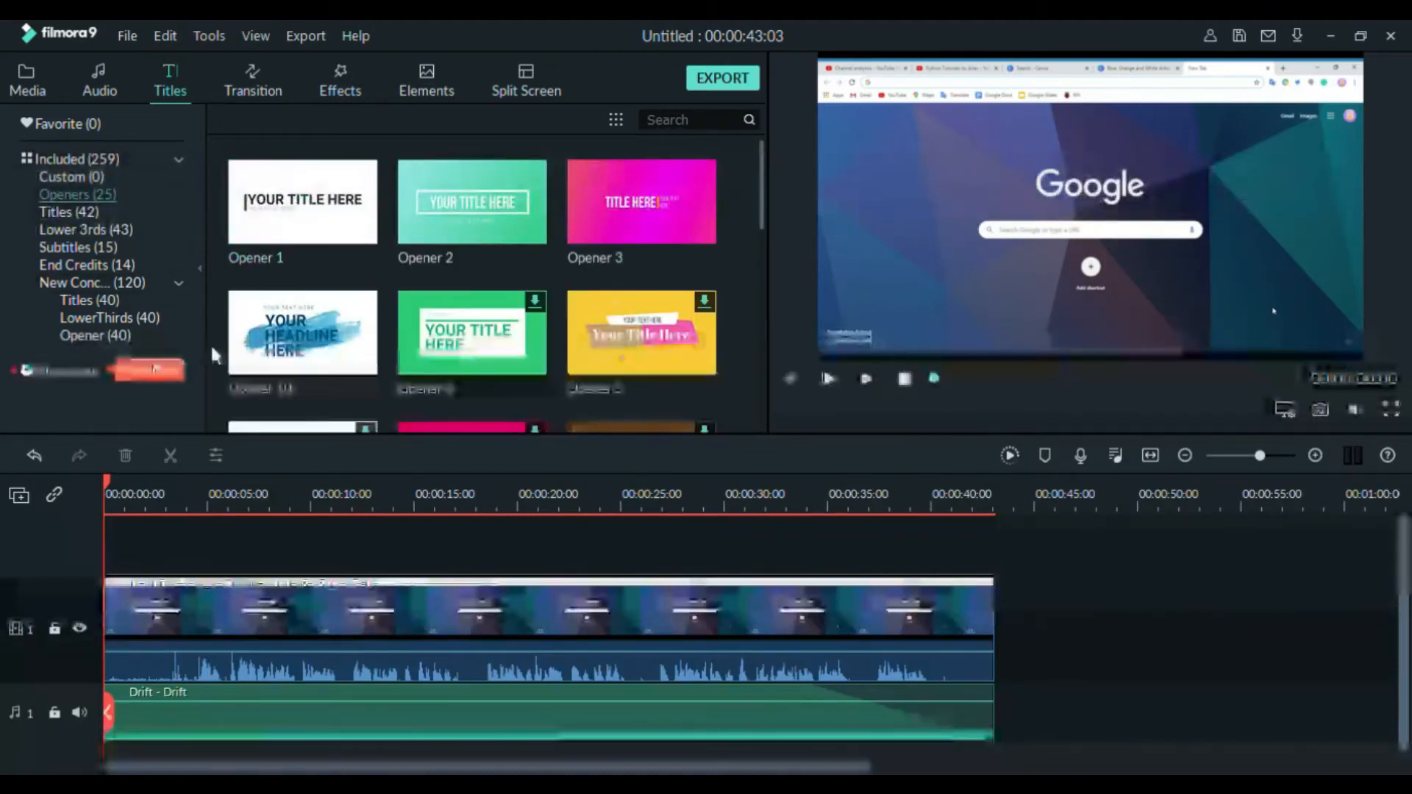
click(302, 201)
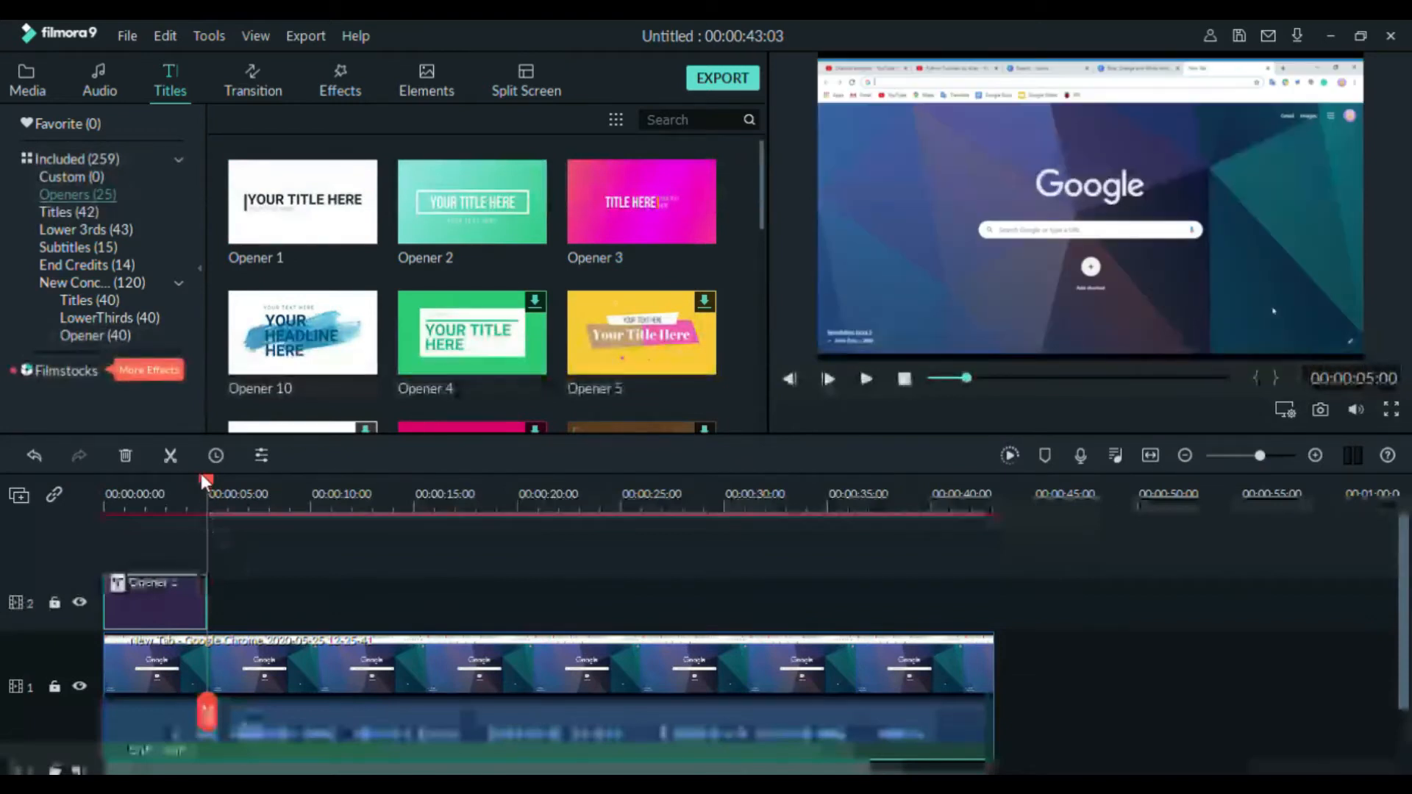
drag(206, 482, 60, 491)
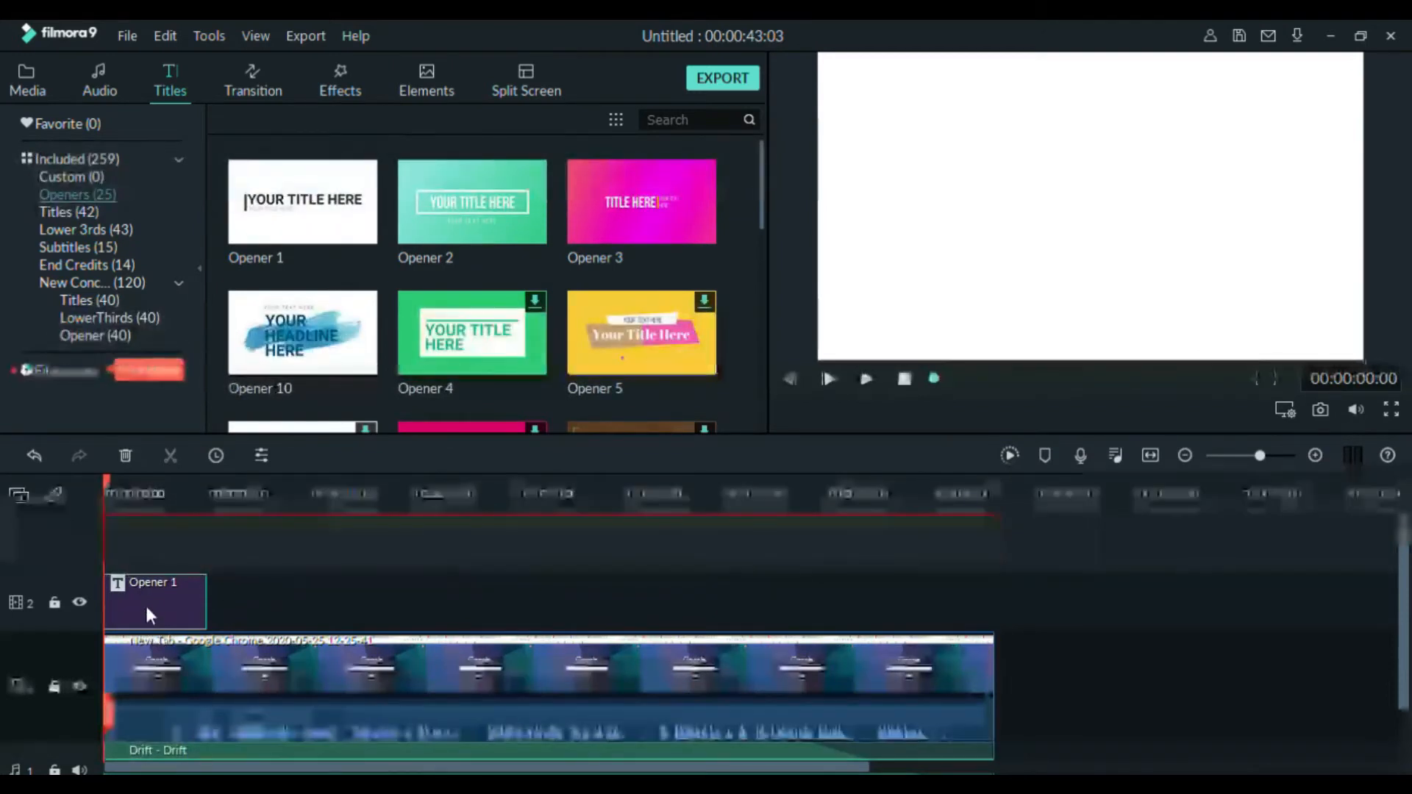
key(Delete)
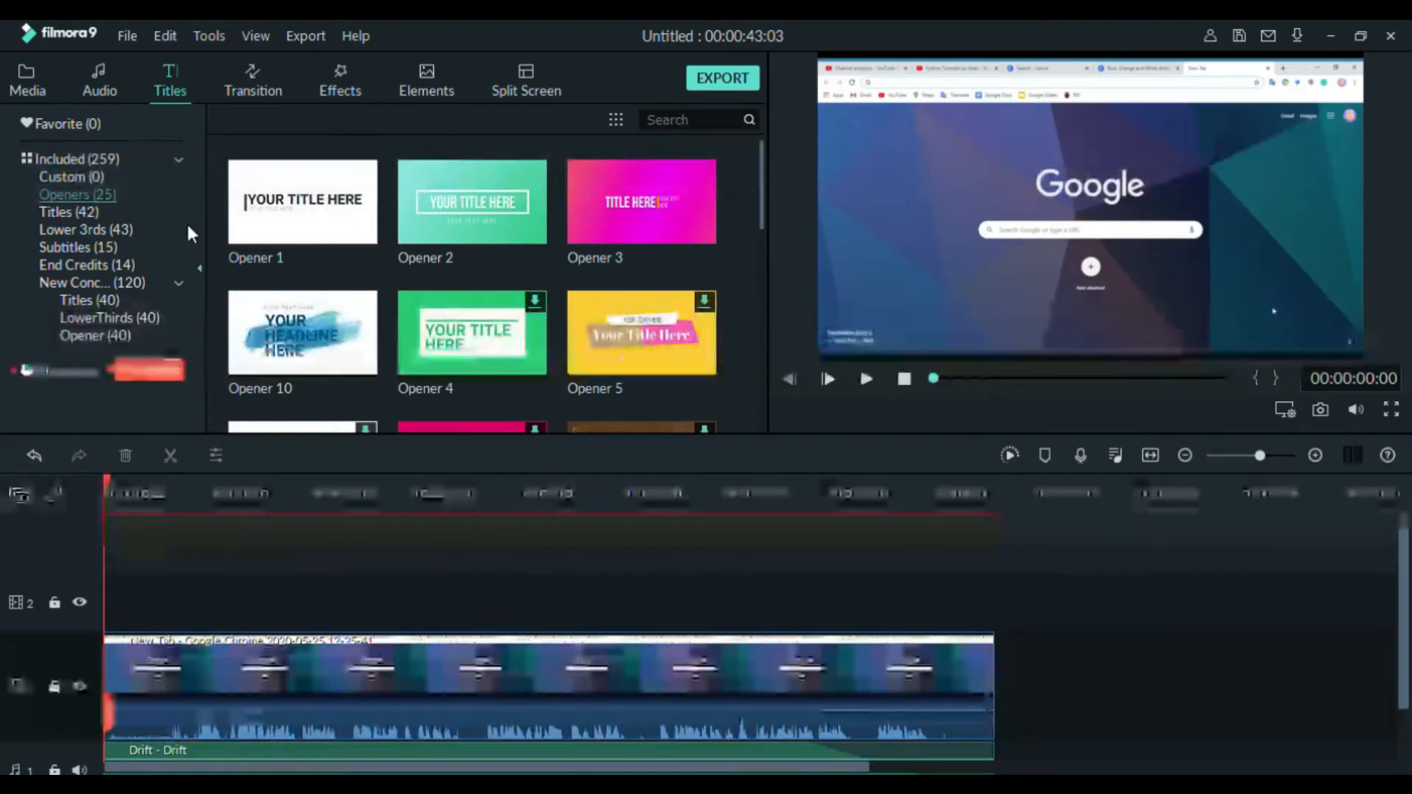
Step: Add the Title 1 preset on the track above the start of the video and play it back
click(68, 211)
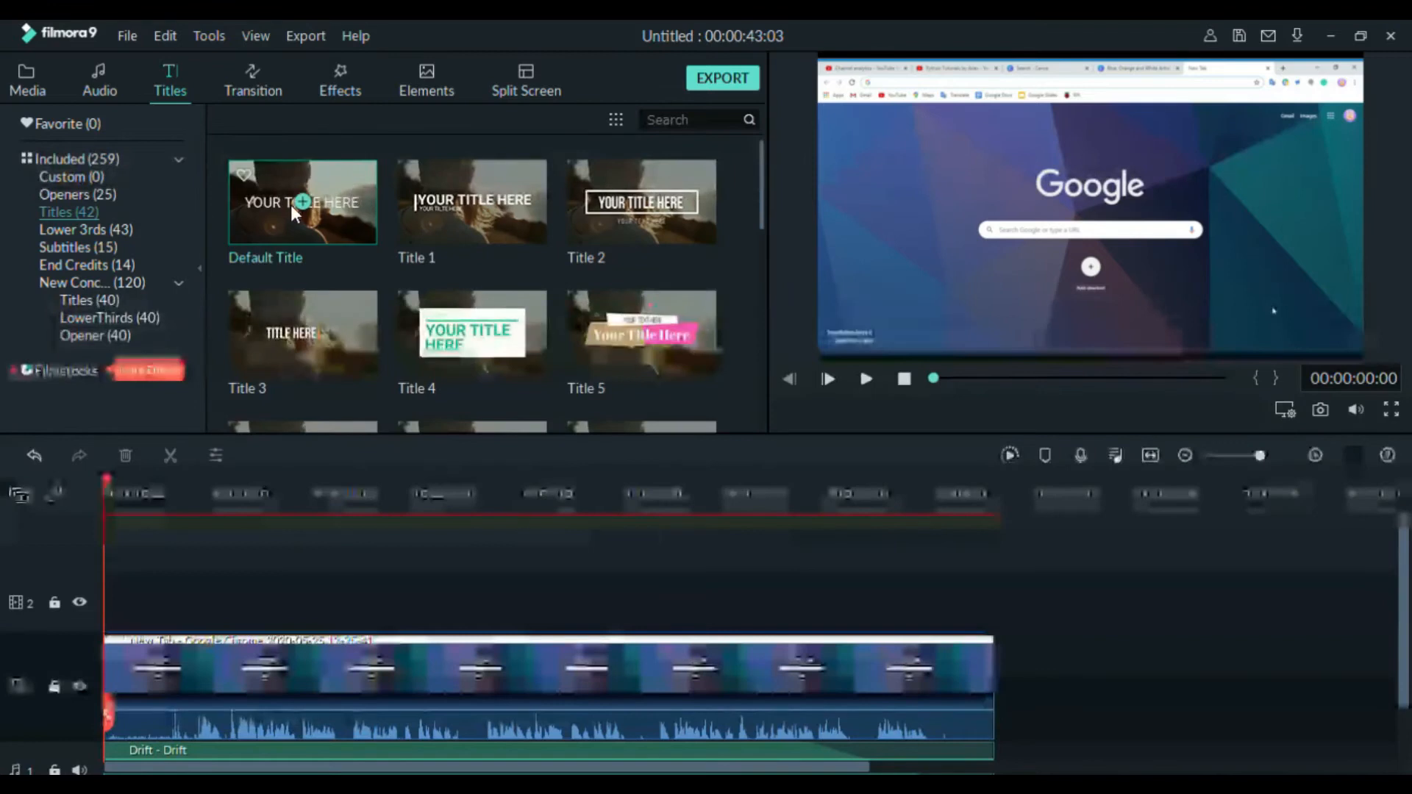
click(471, 200)
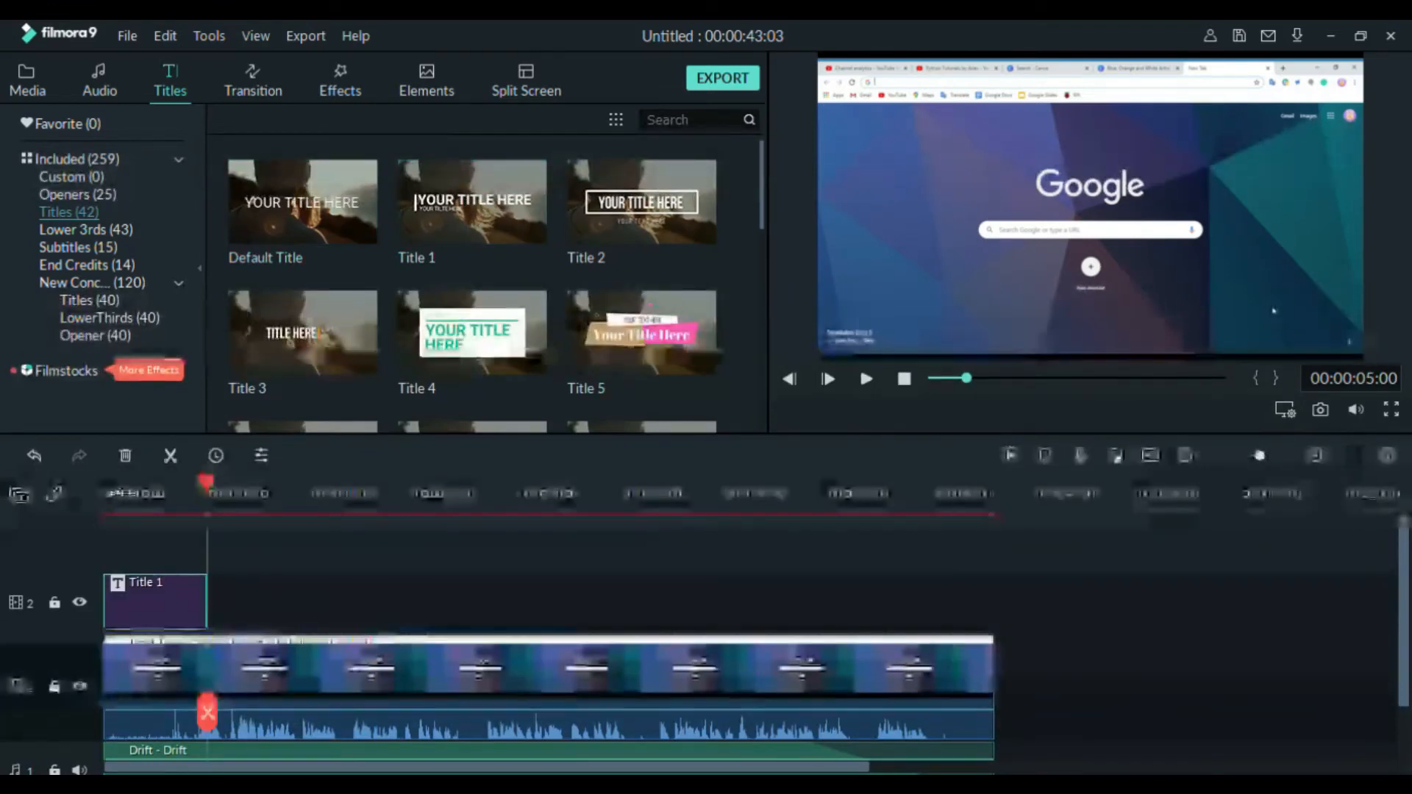
click(118, 494)
key(space)
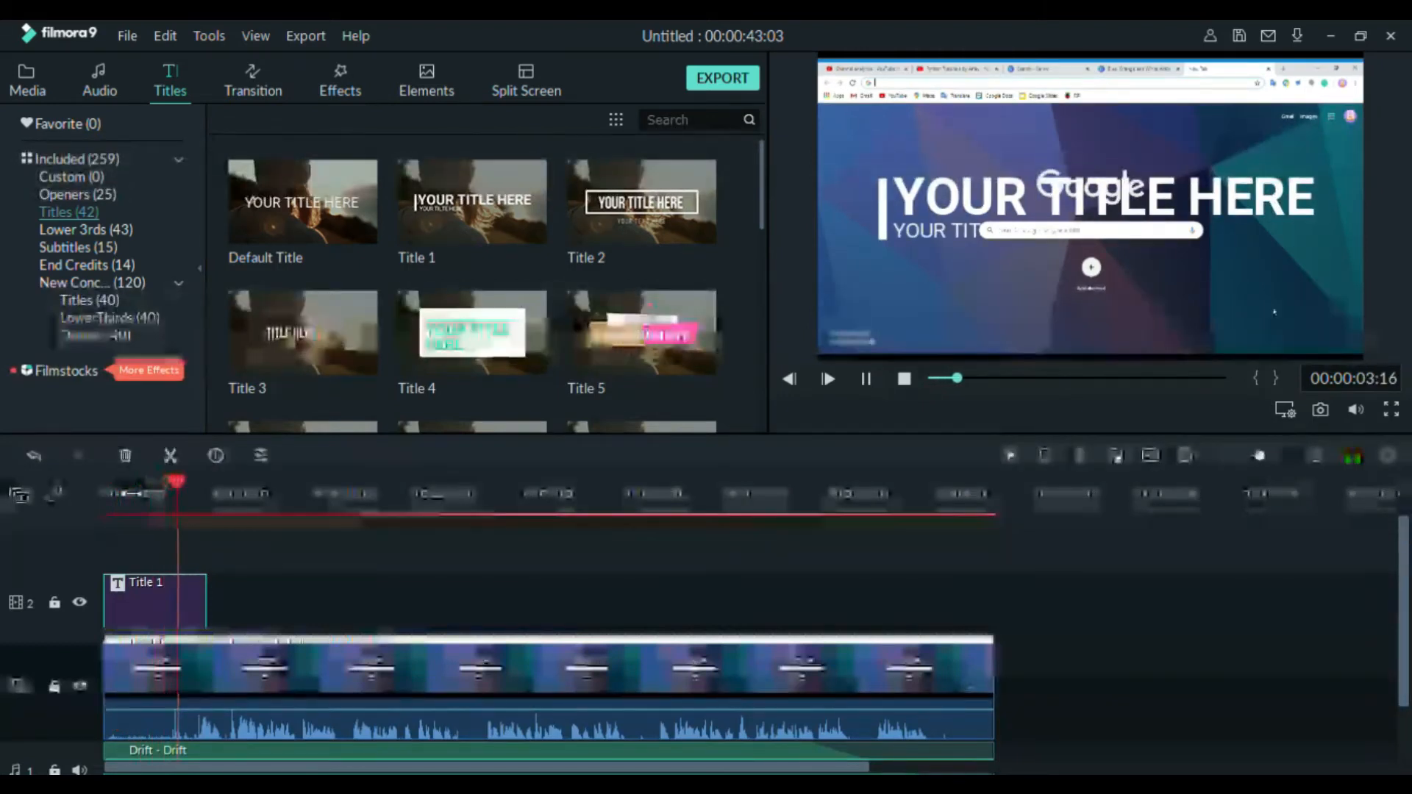
key(space)
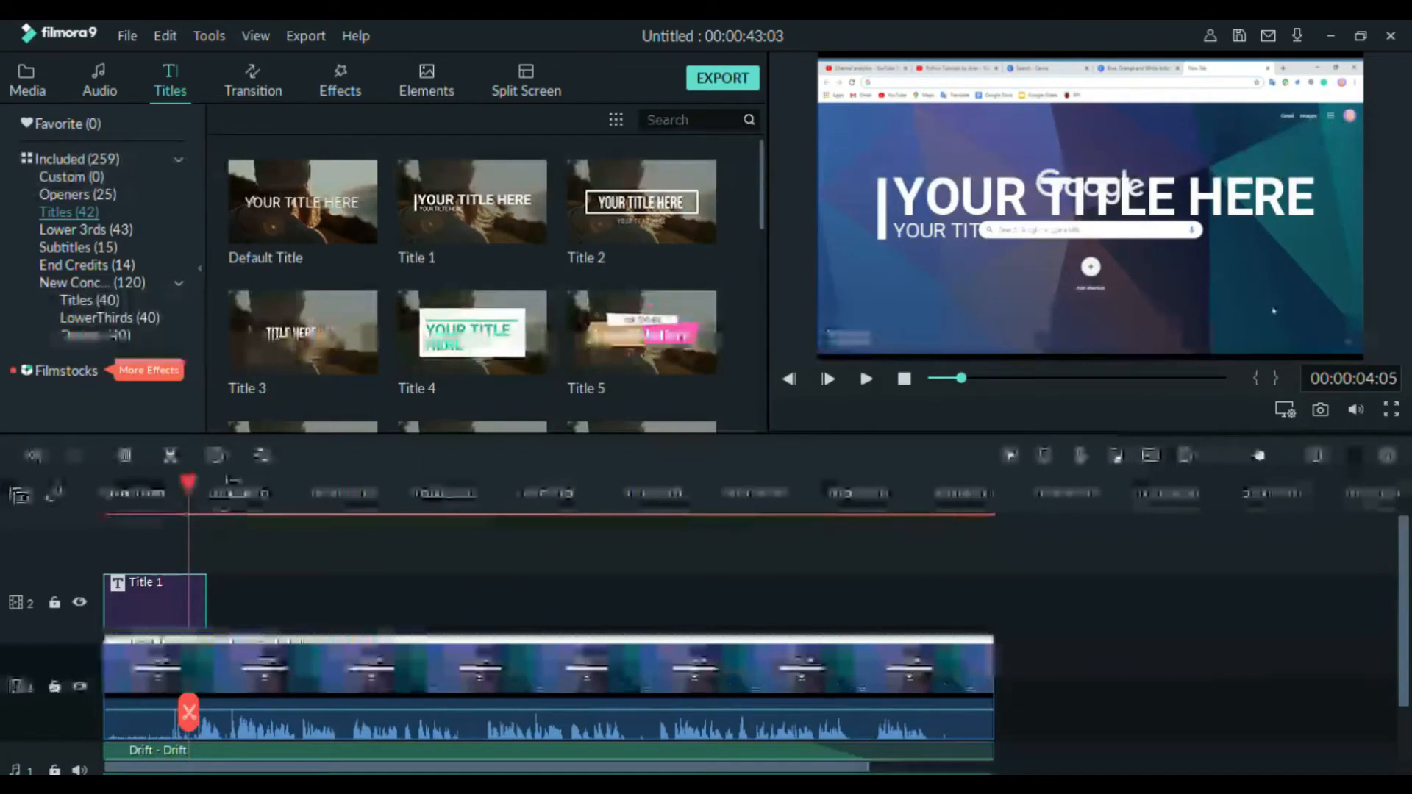
drag(188, 483, 79, 502)
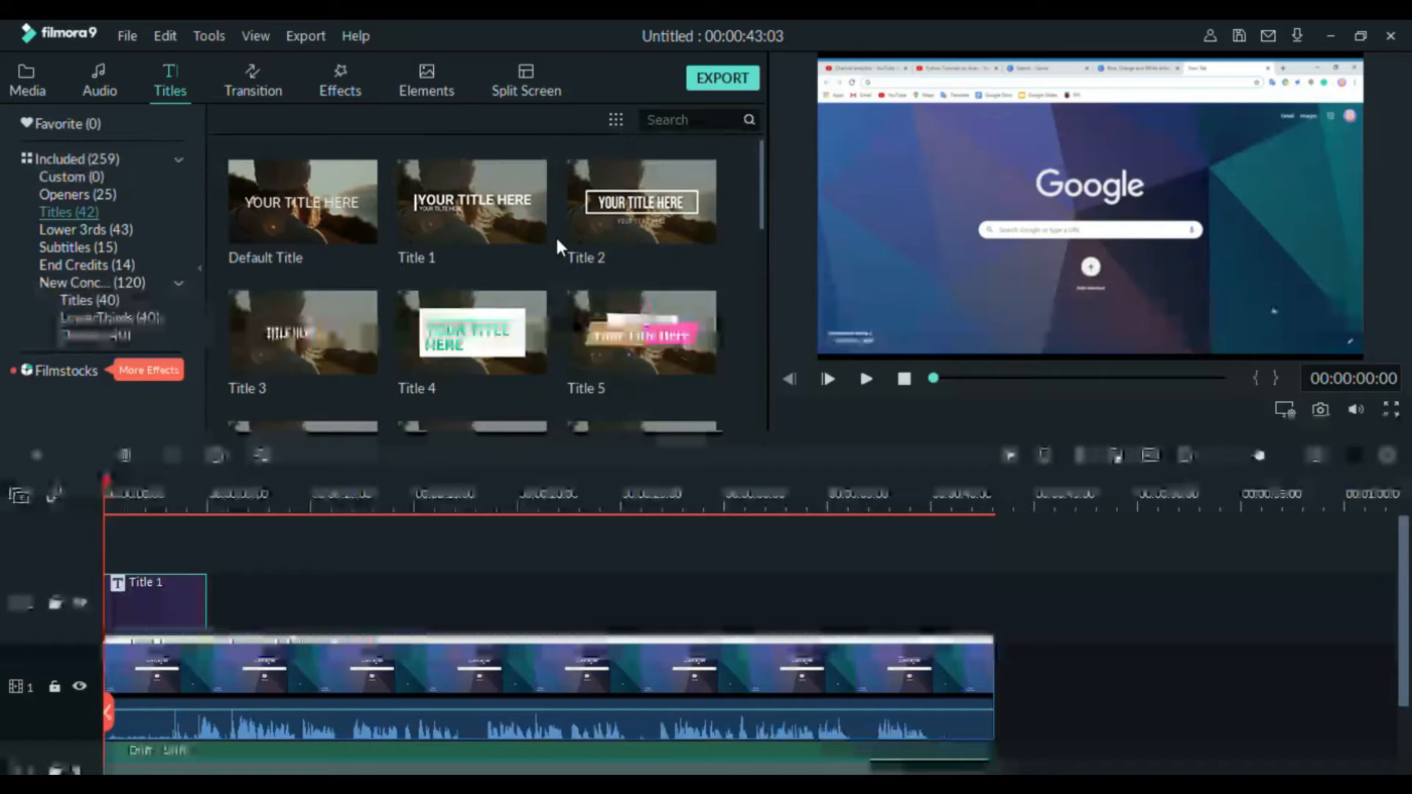
Step: Replace the main text line of the Title 1 clip with "Subscribe"
double_click(144, 620)
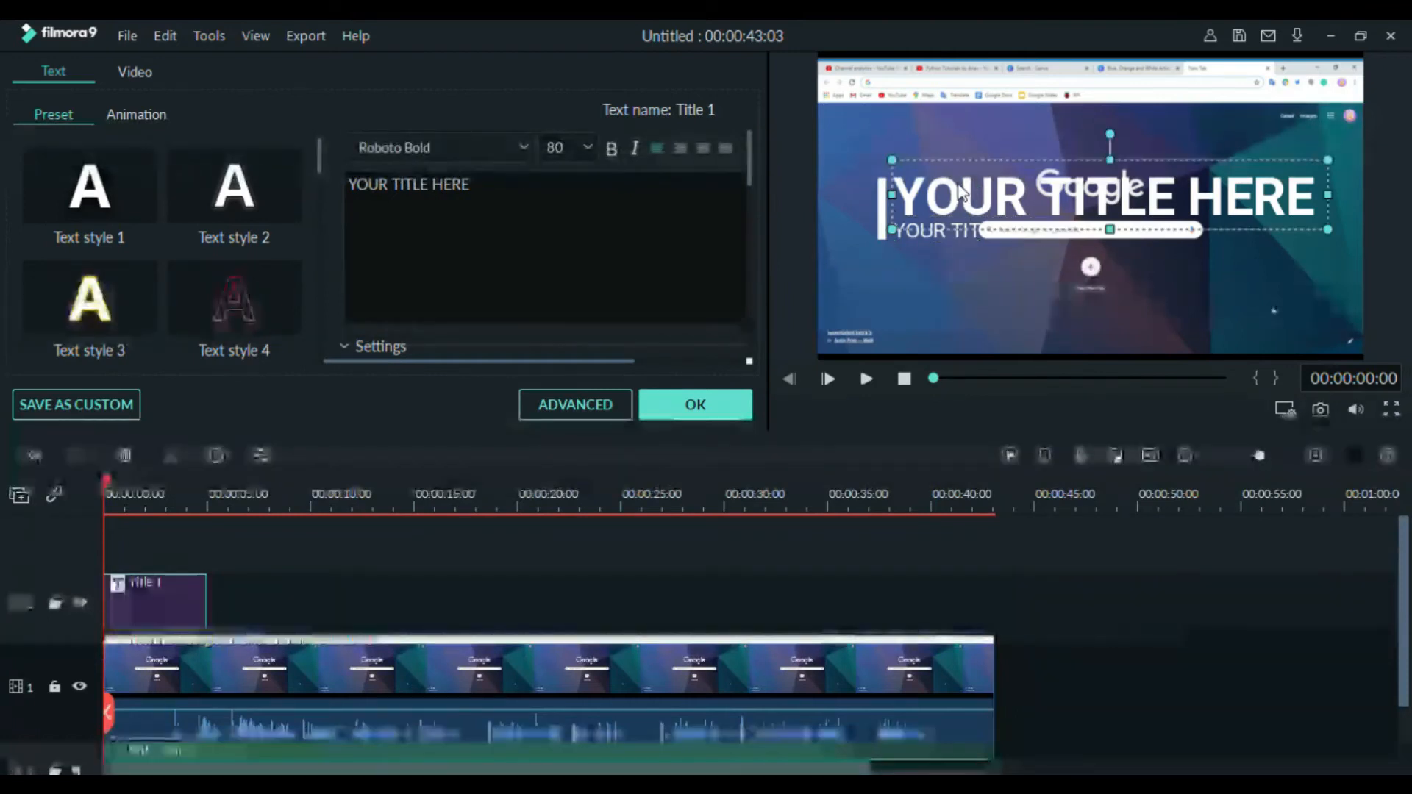
key(ctrl+a)
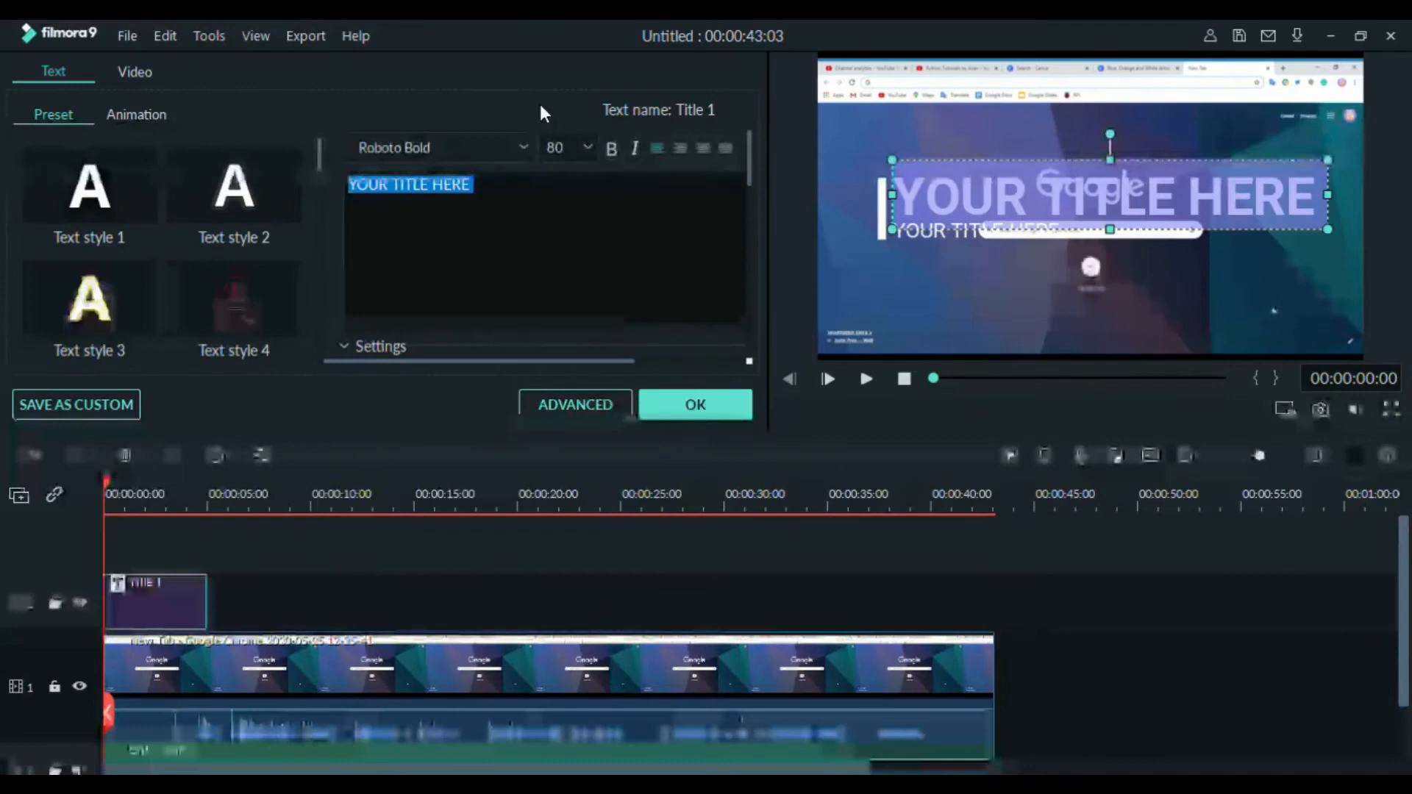
text(Su)
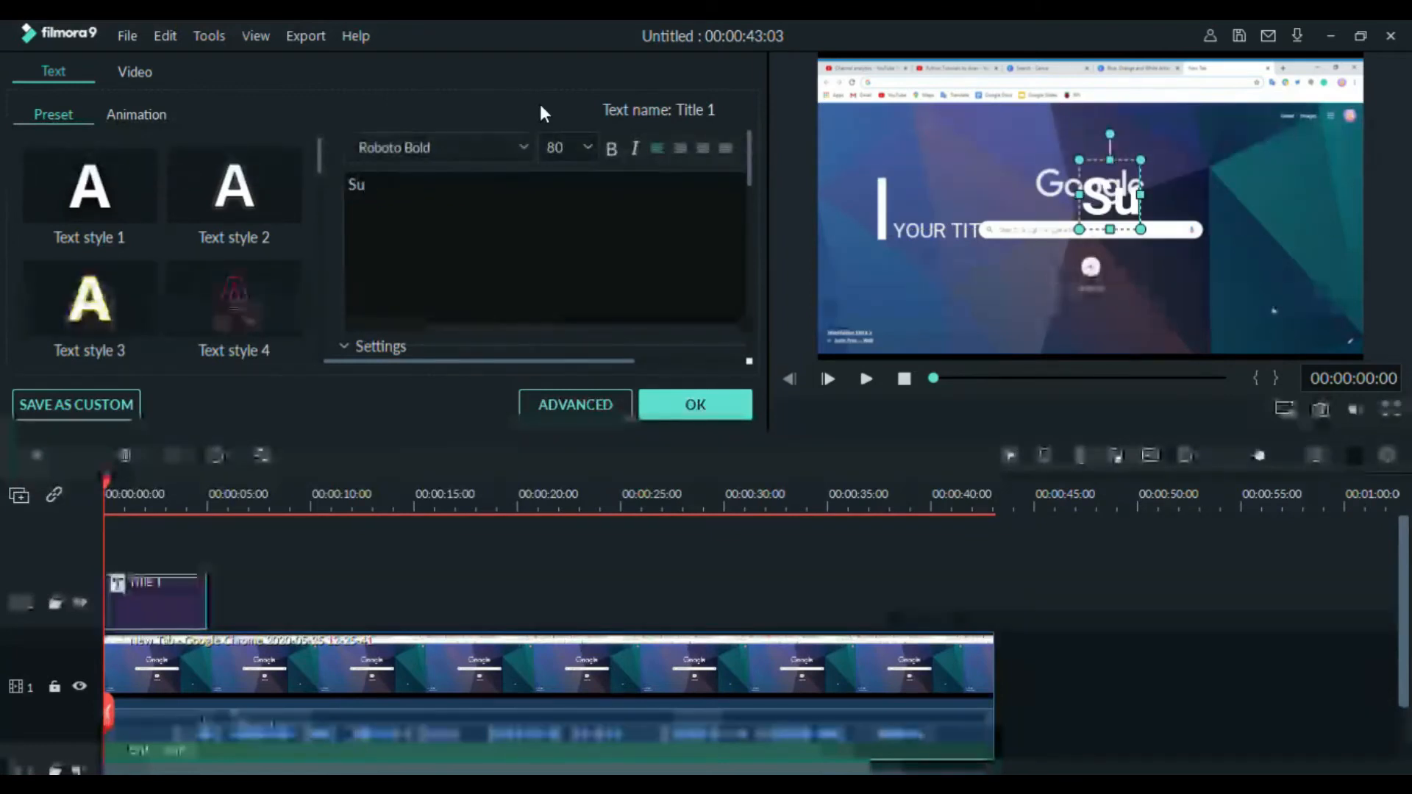
text(bscribe)
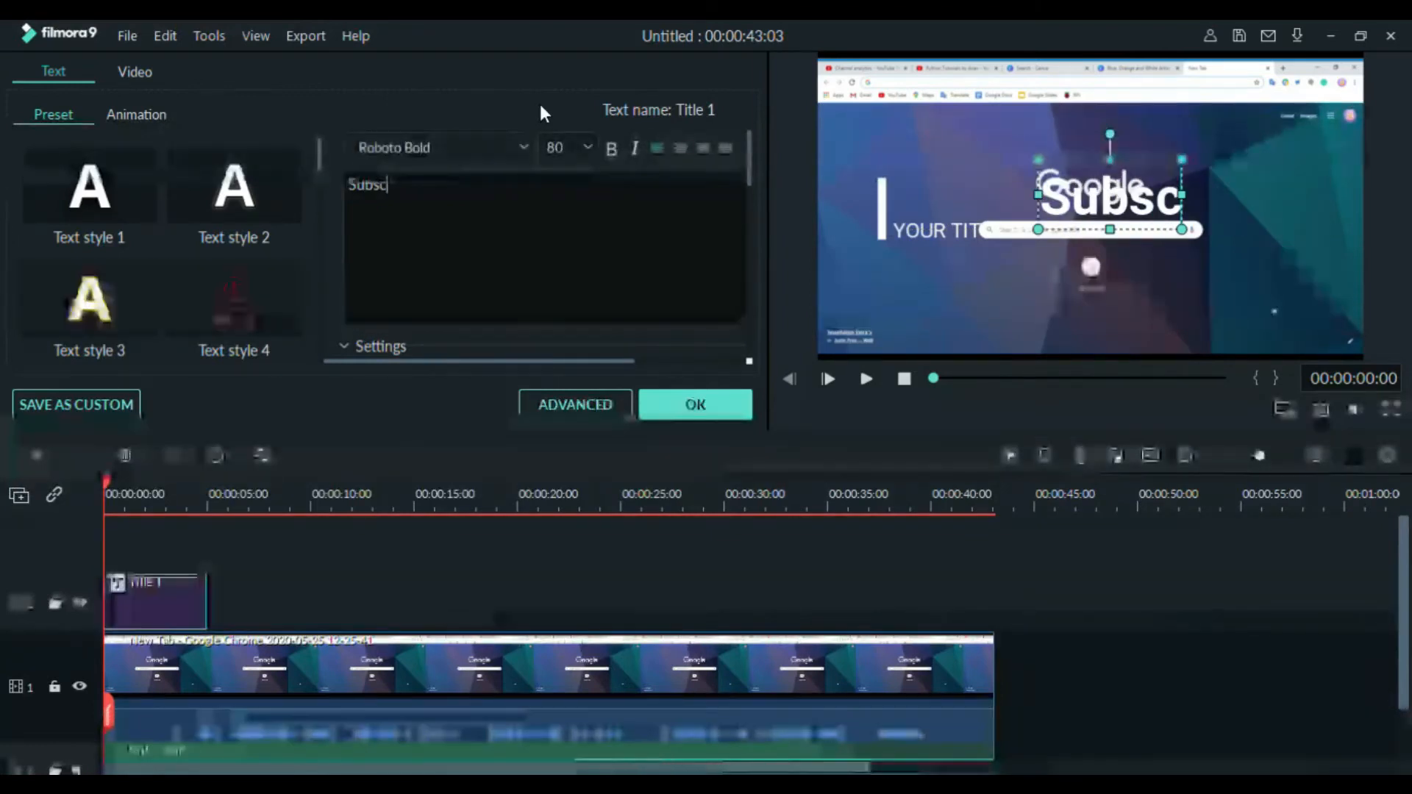
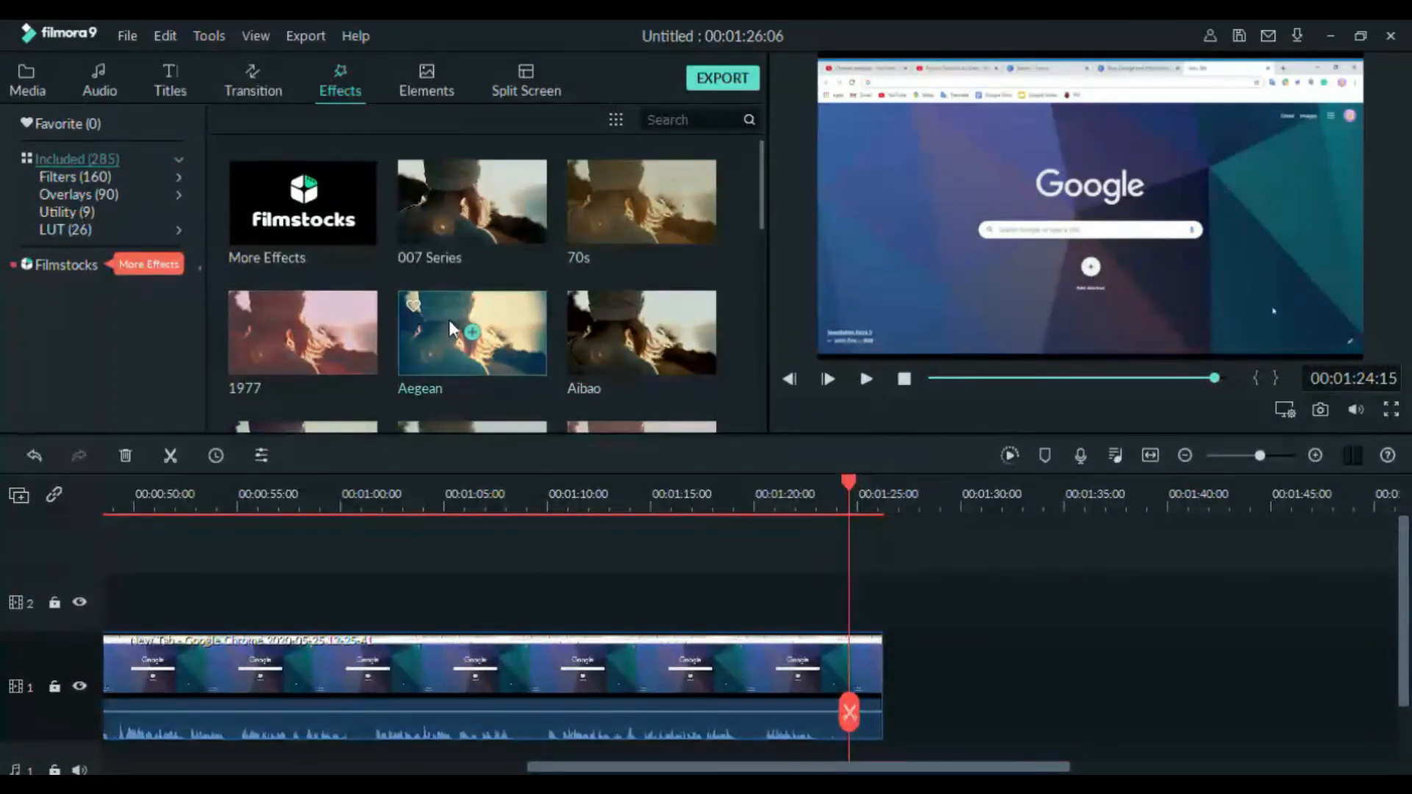
Step: Add the Aegean filter above the video, lengthen it to about 27 seconds, and align its end with the video's end at 00:01:26:06
click(474, 335)
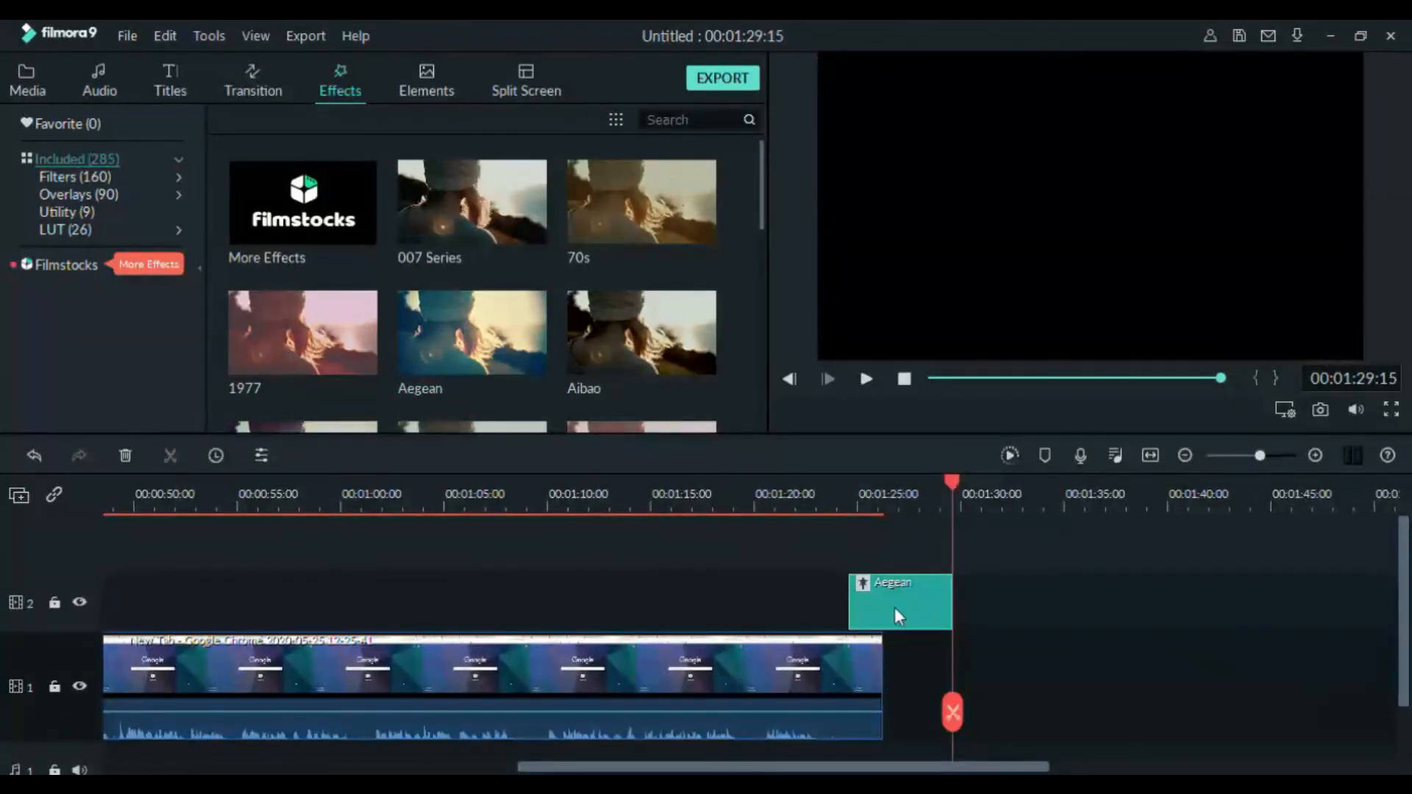
drag(864, 607, 814, 603)
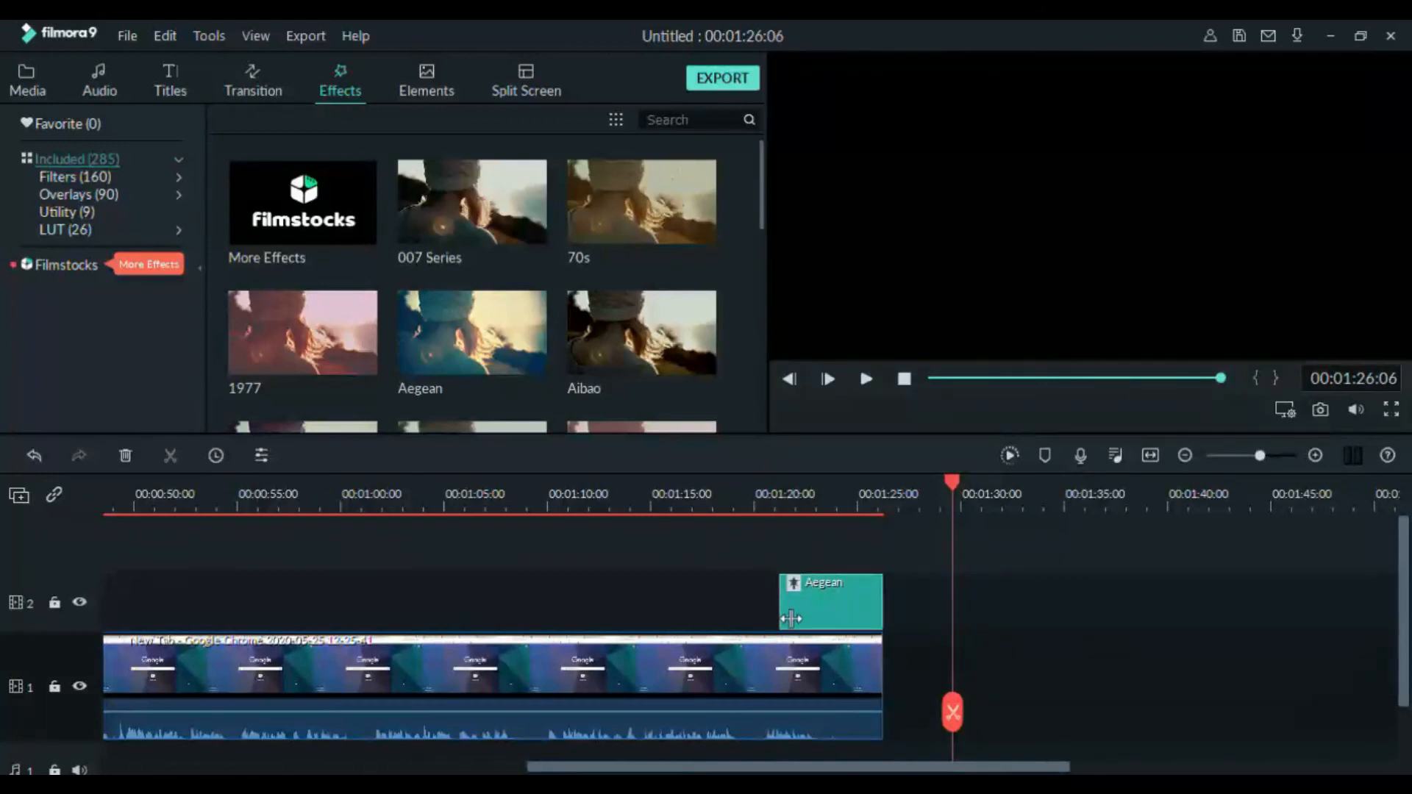
drag(723, 619, 332, 612)
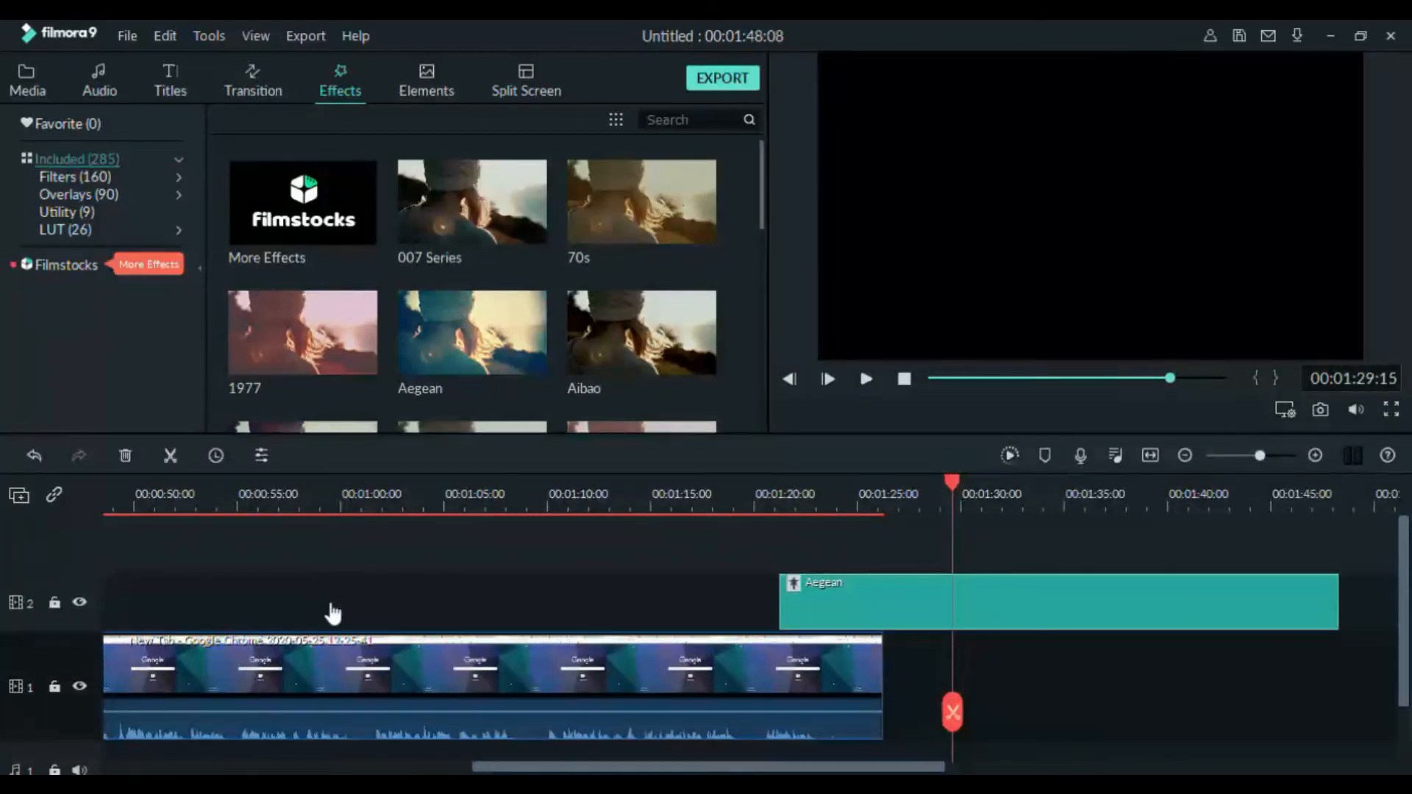
drag(886, 605, 434, 600)
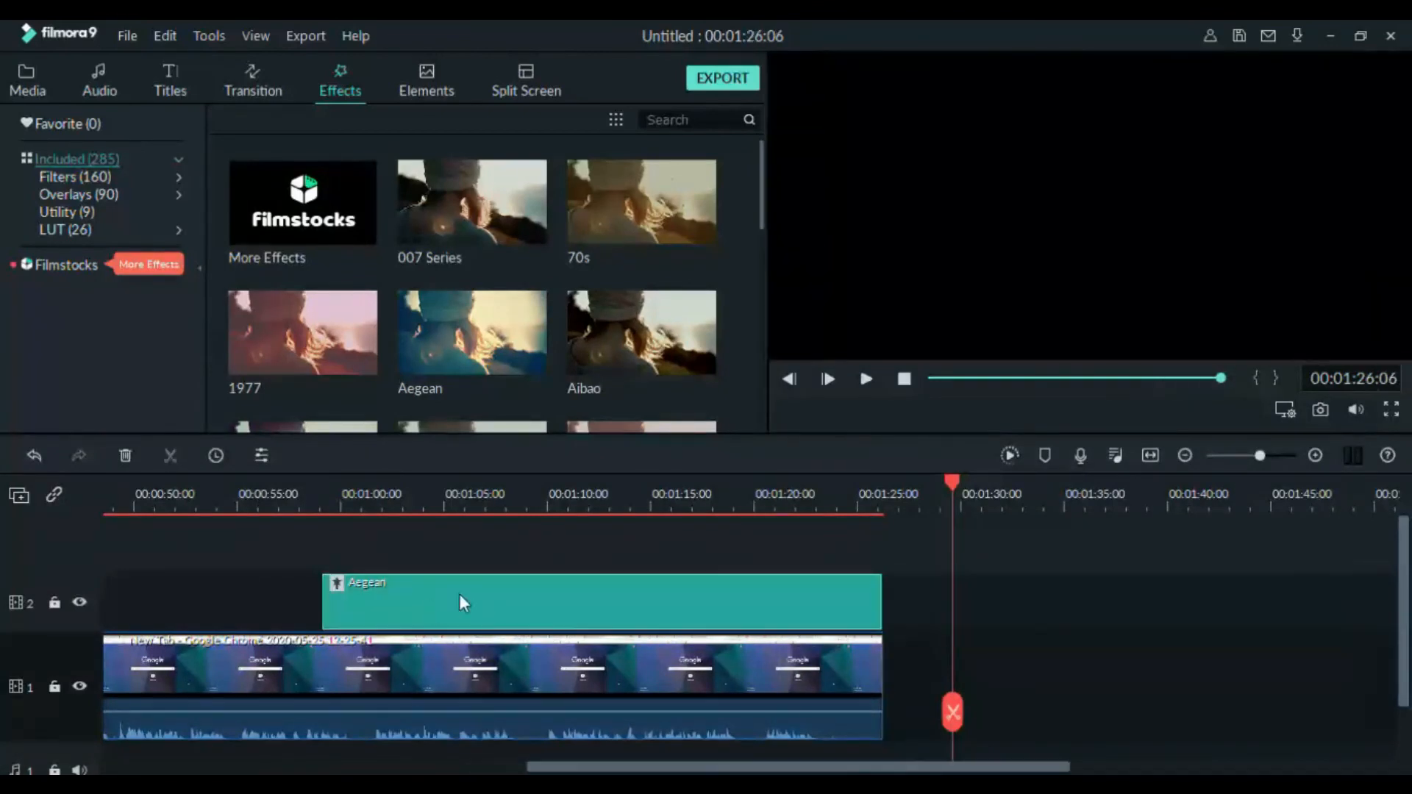
Step: Compare the video under the Aegean filter near 00:01:24 with the unfiltered part at 00:00:54:23
click(842, 495)
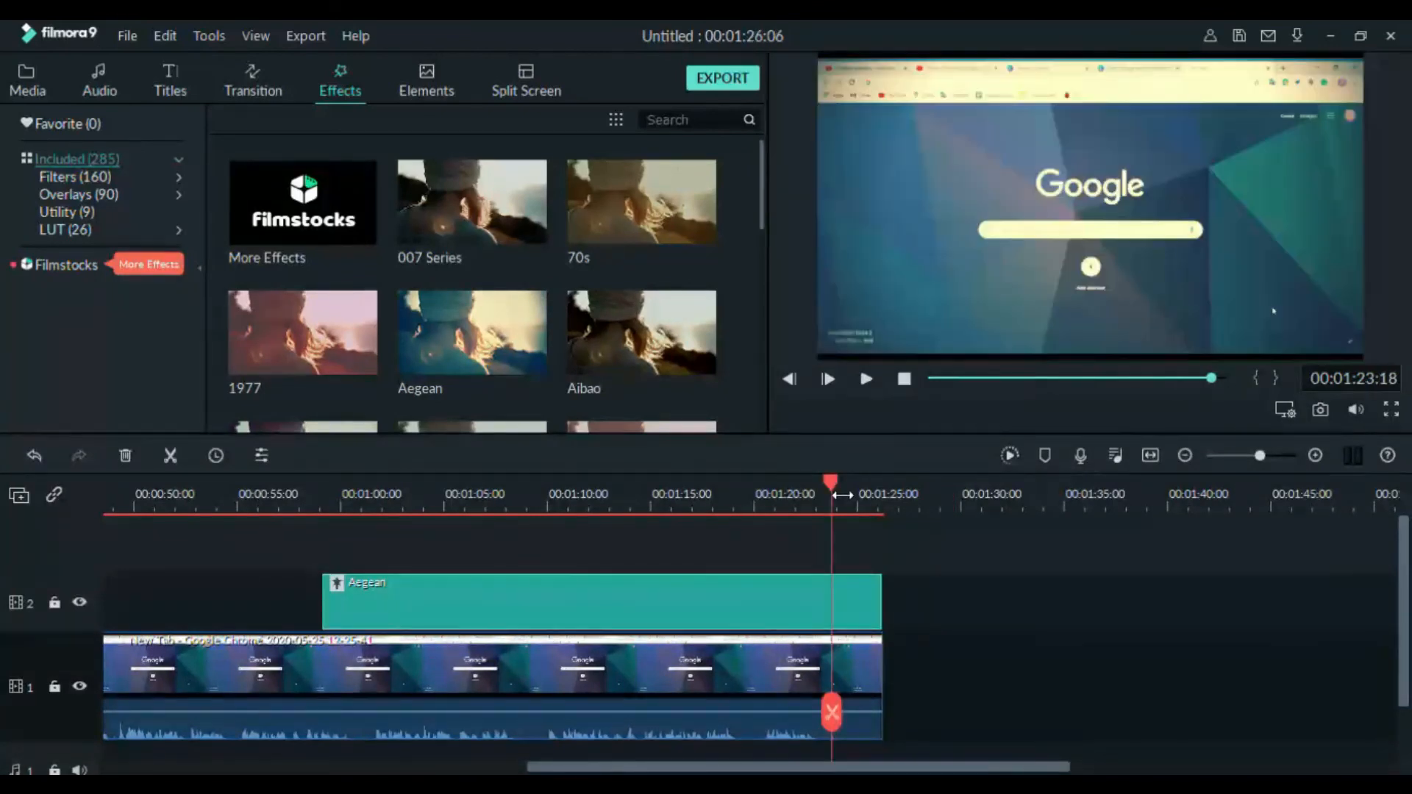
key(space)
key(space)
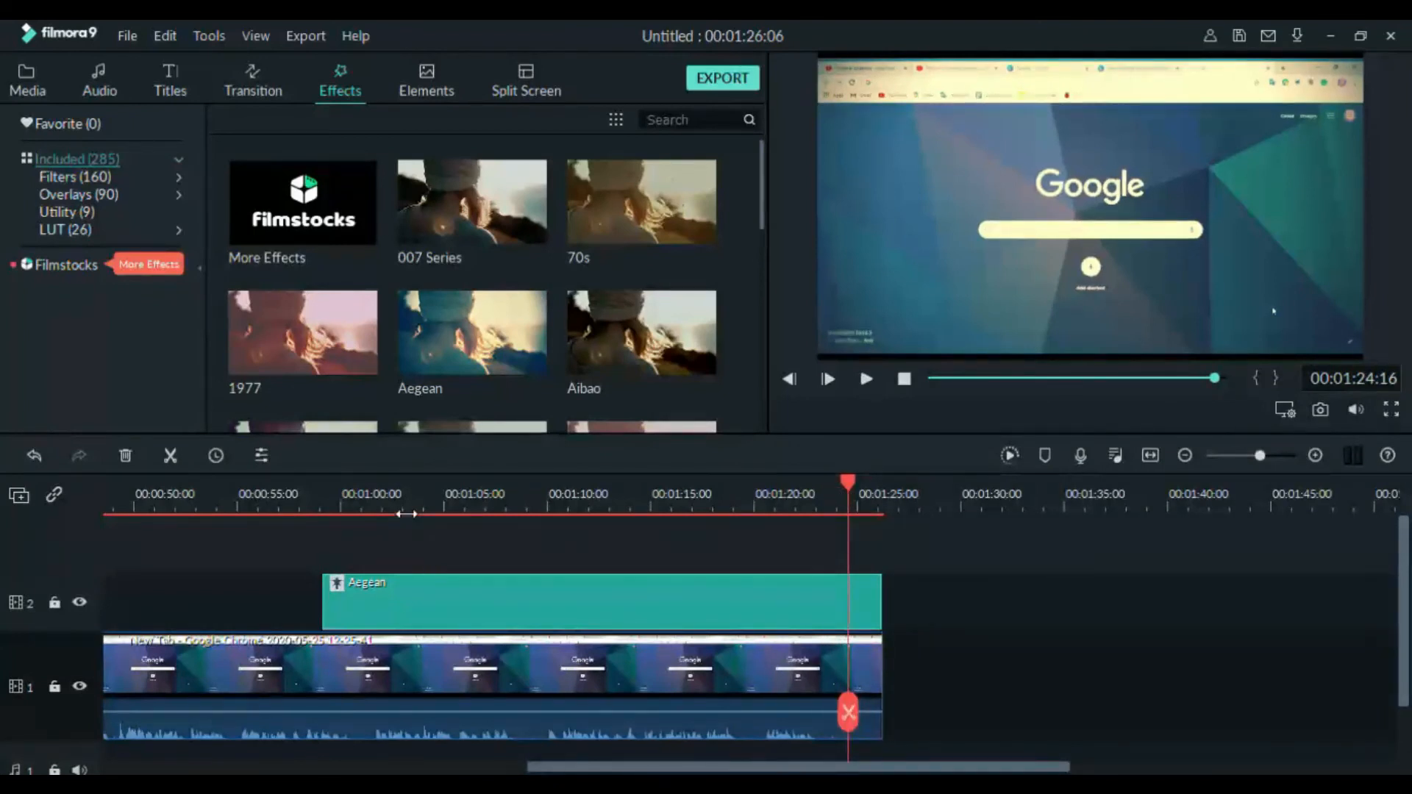
click(237, 490)
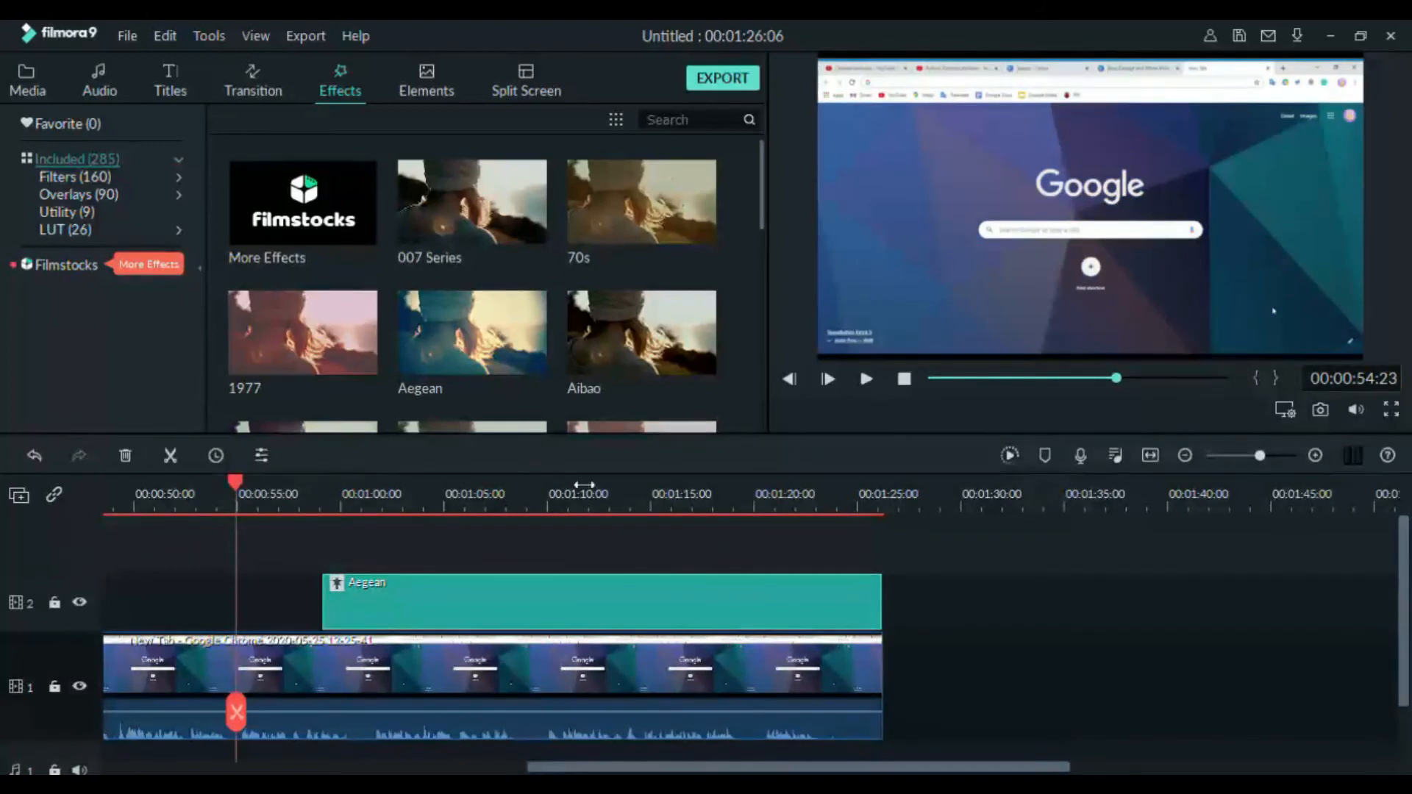
click(849, 499)
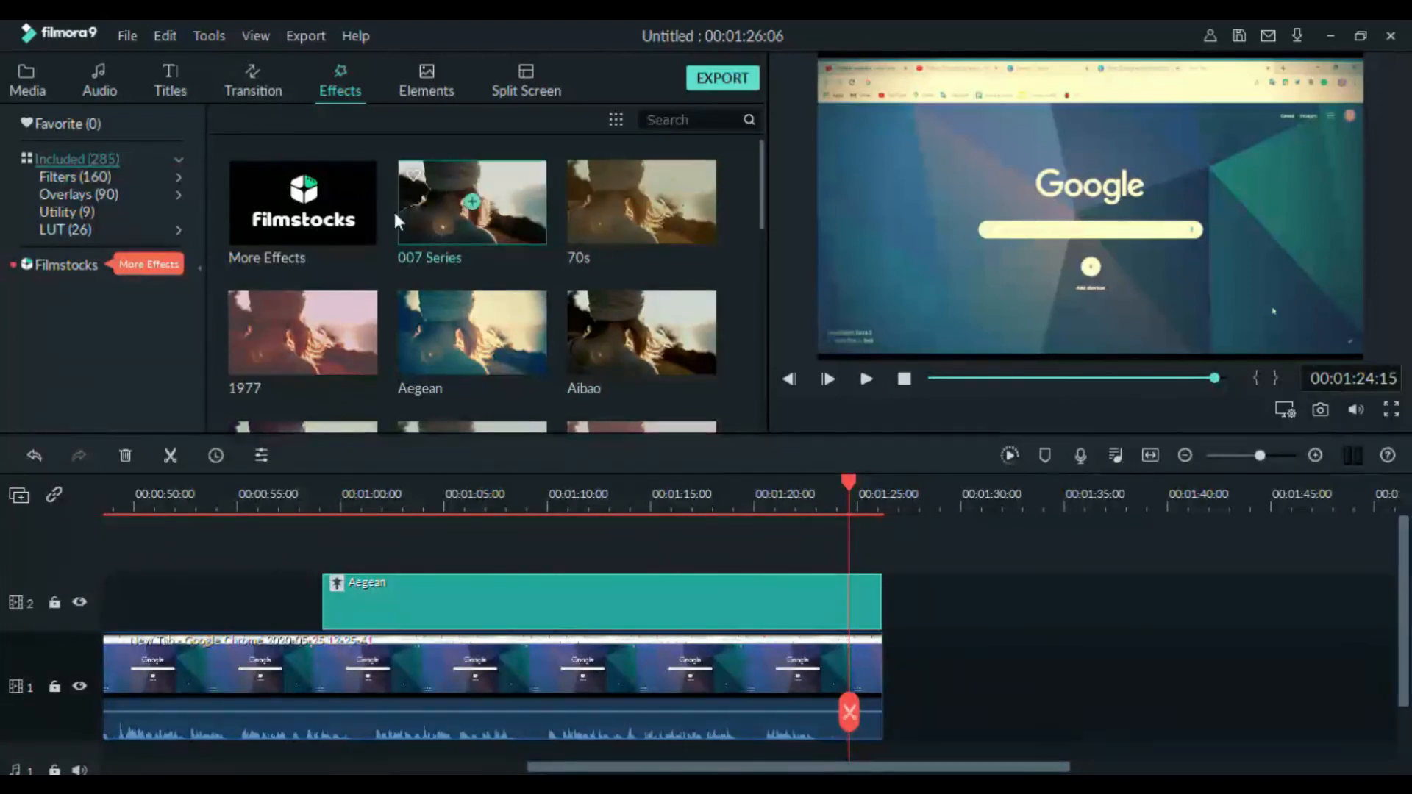
Step: Browse the Elements, Titles and Split Screen libraries, and delete the Aegean filter from the timeline
click(427, 80)
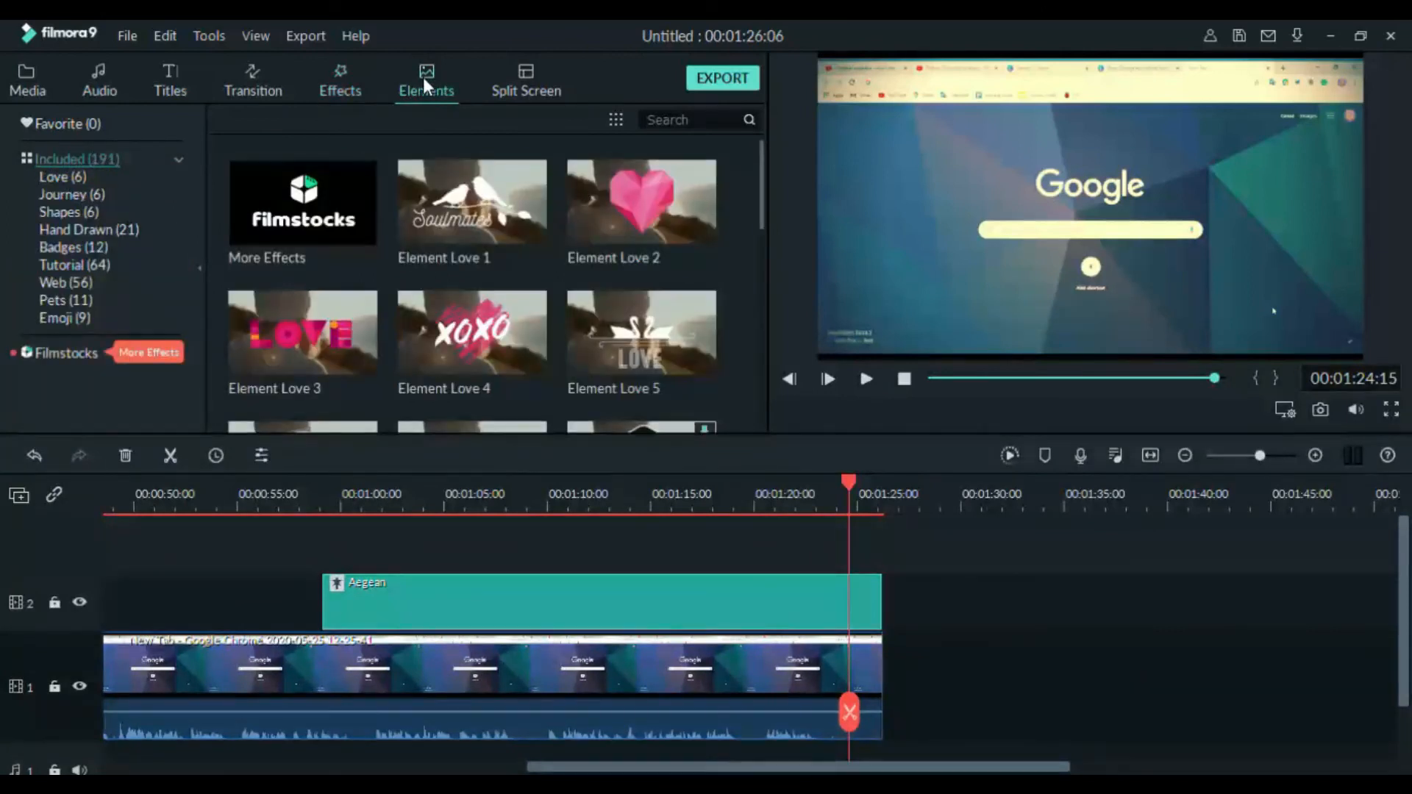
mouse_move(456, 184)
click(178, 76)
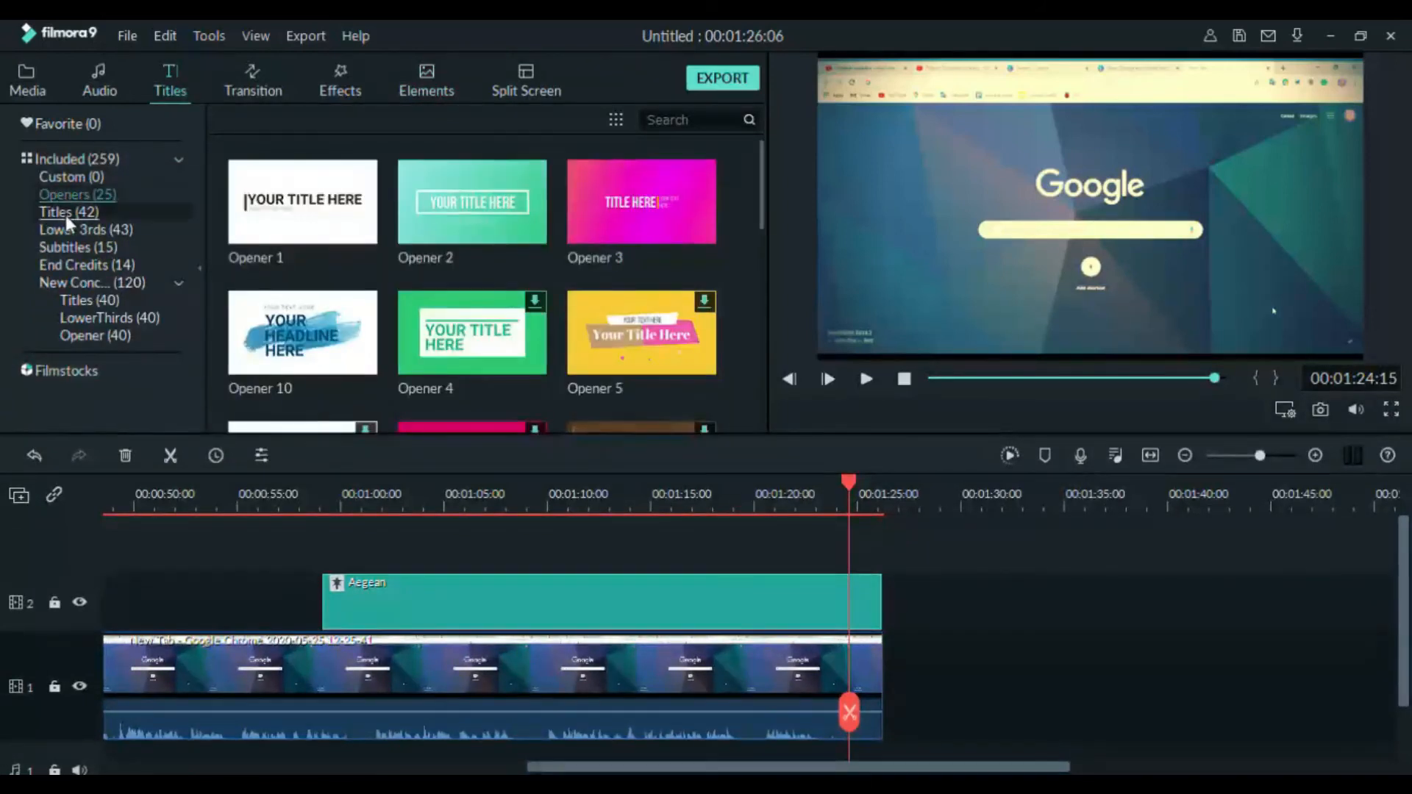
click(65, 212)
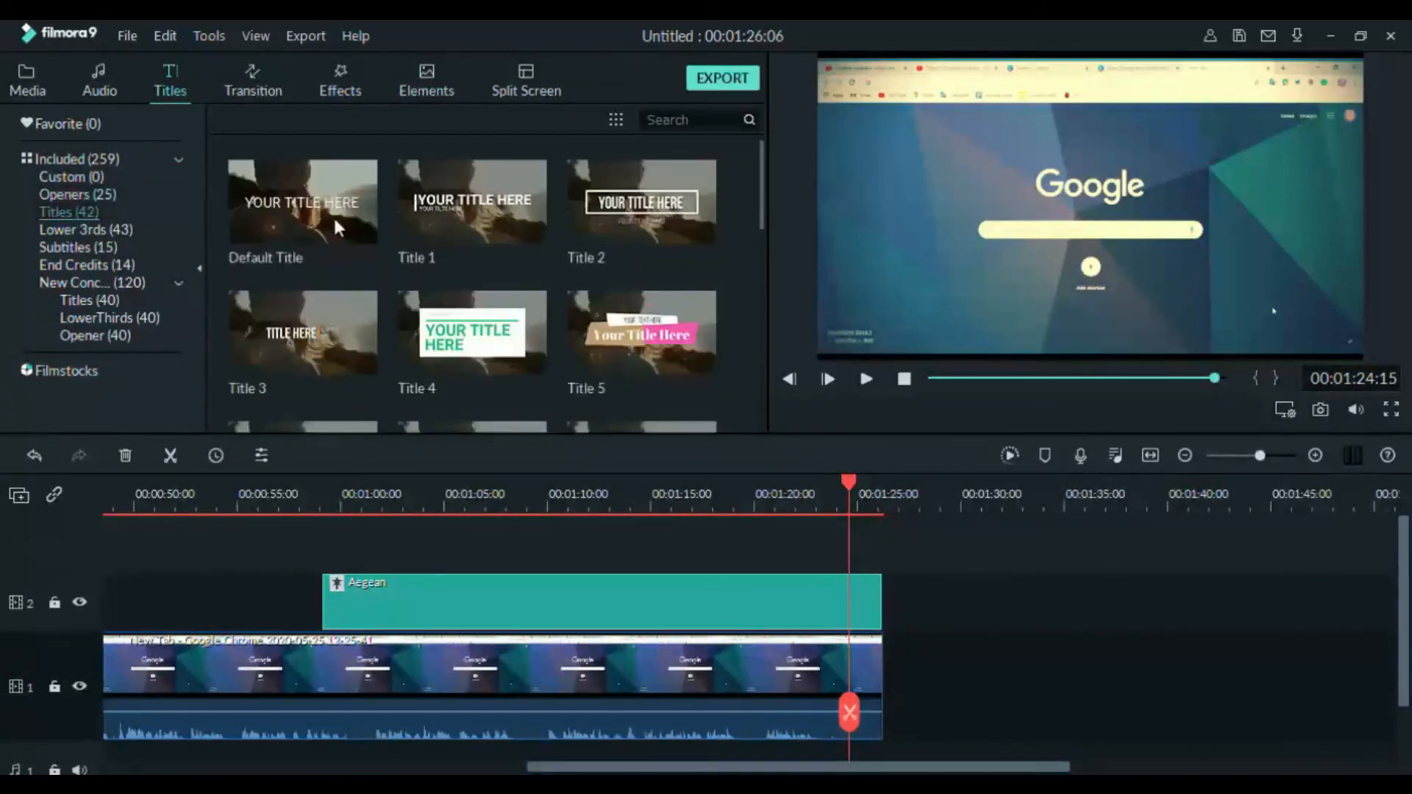
click(527, 82)
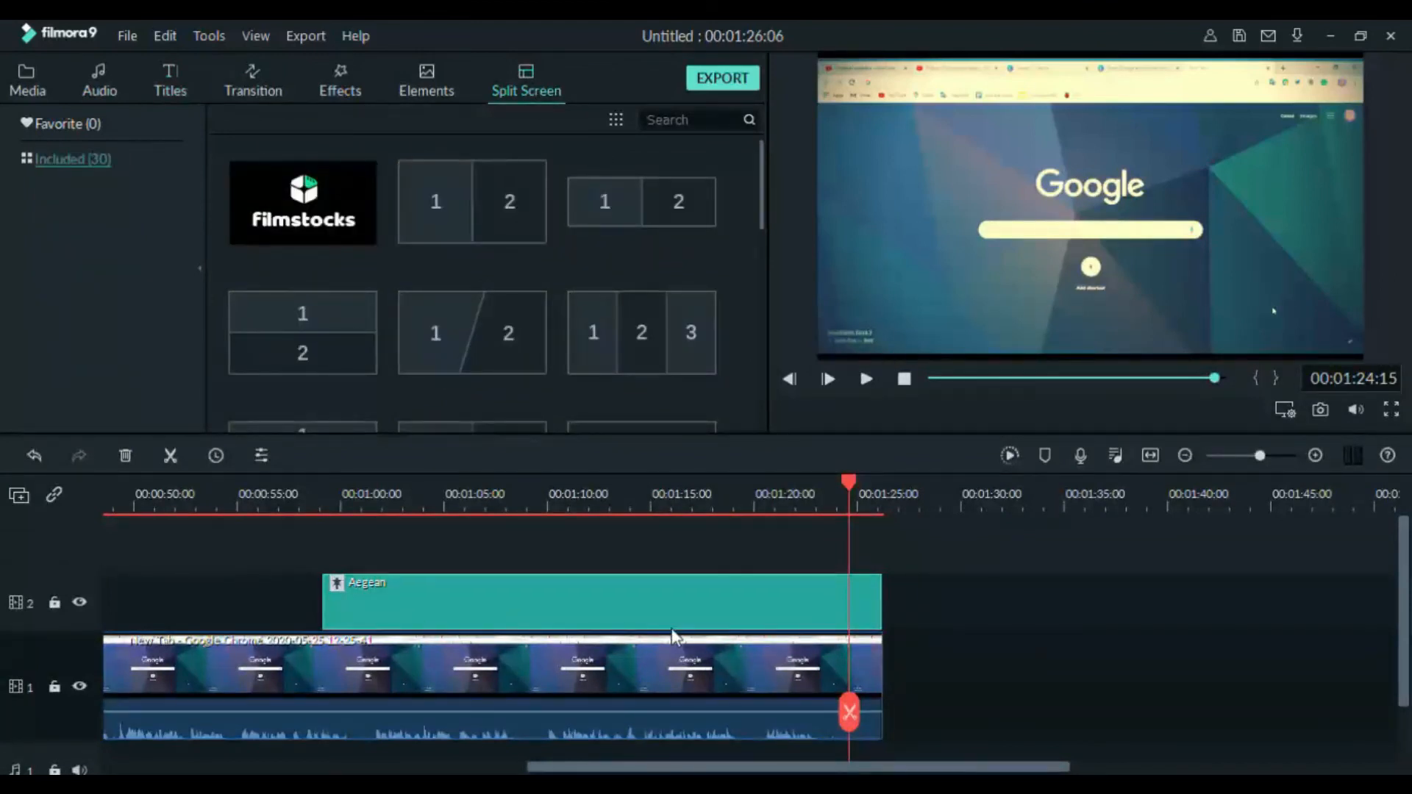
key(Delete)
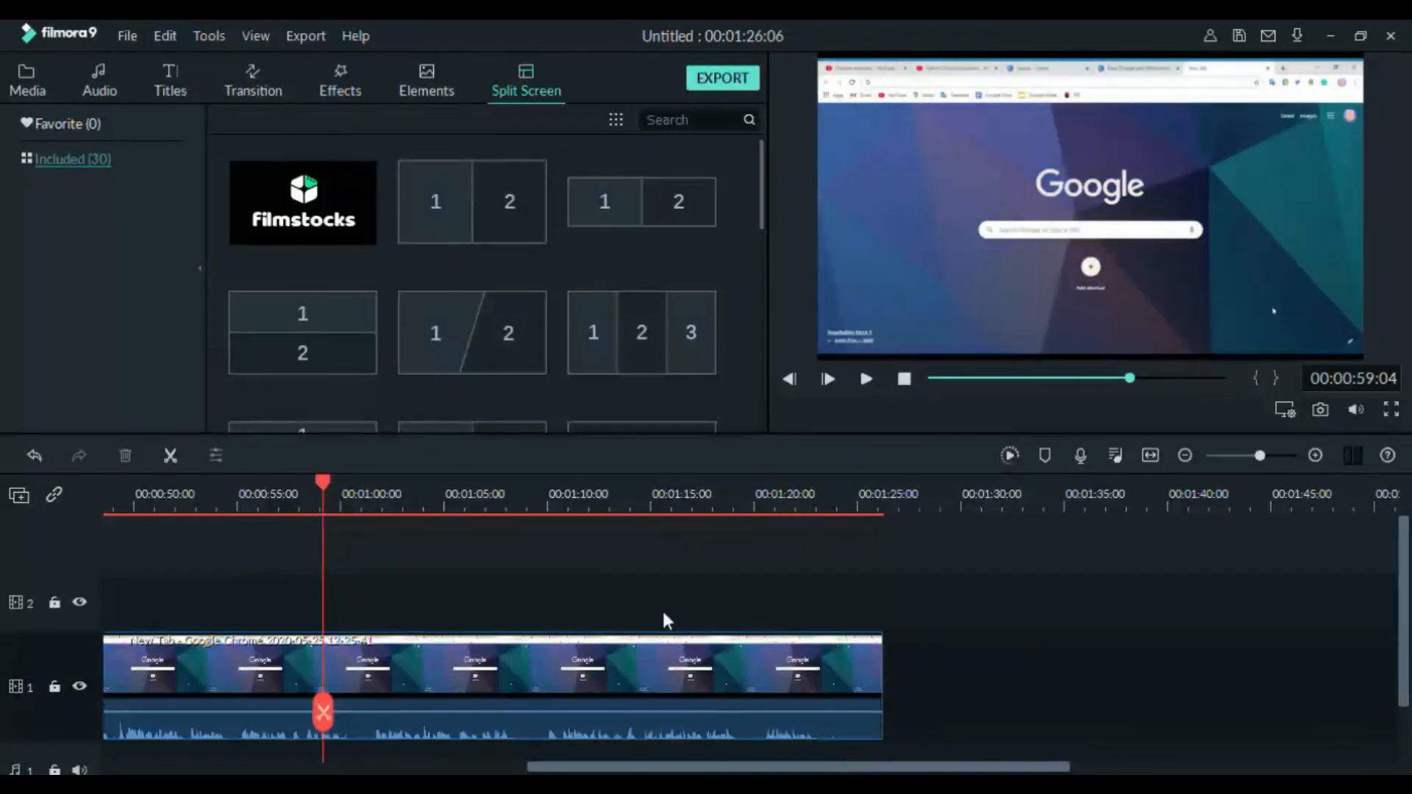
Step: Move the playhead to 00:01:24:09 near the video's end and look through the included elements
drag(327, 479, 845, 466)
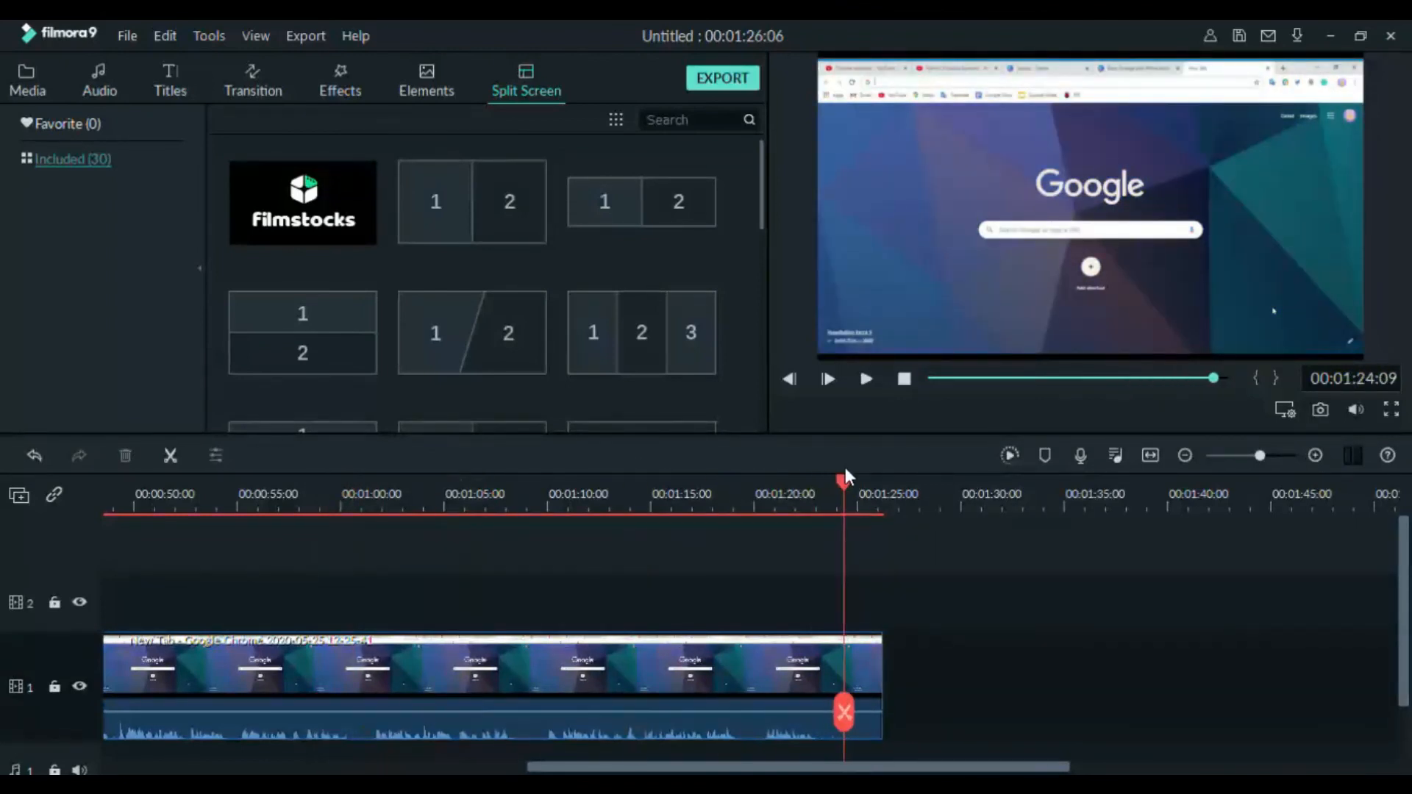
click(428, 71)
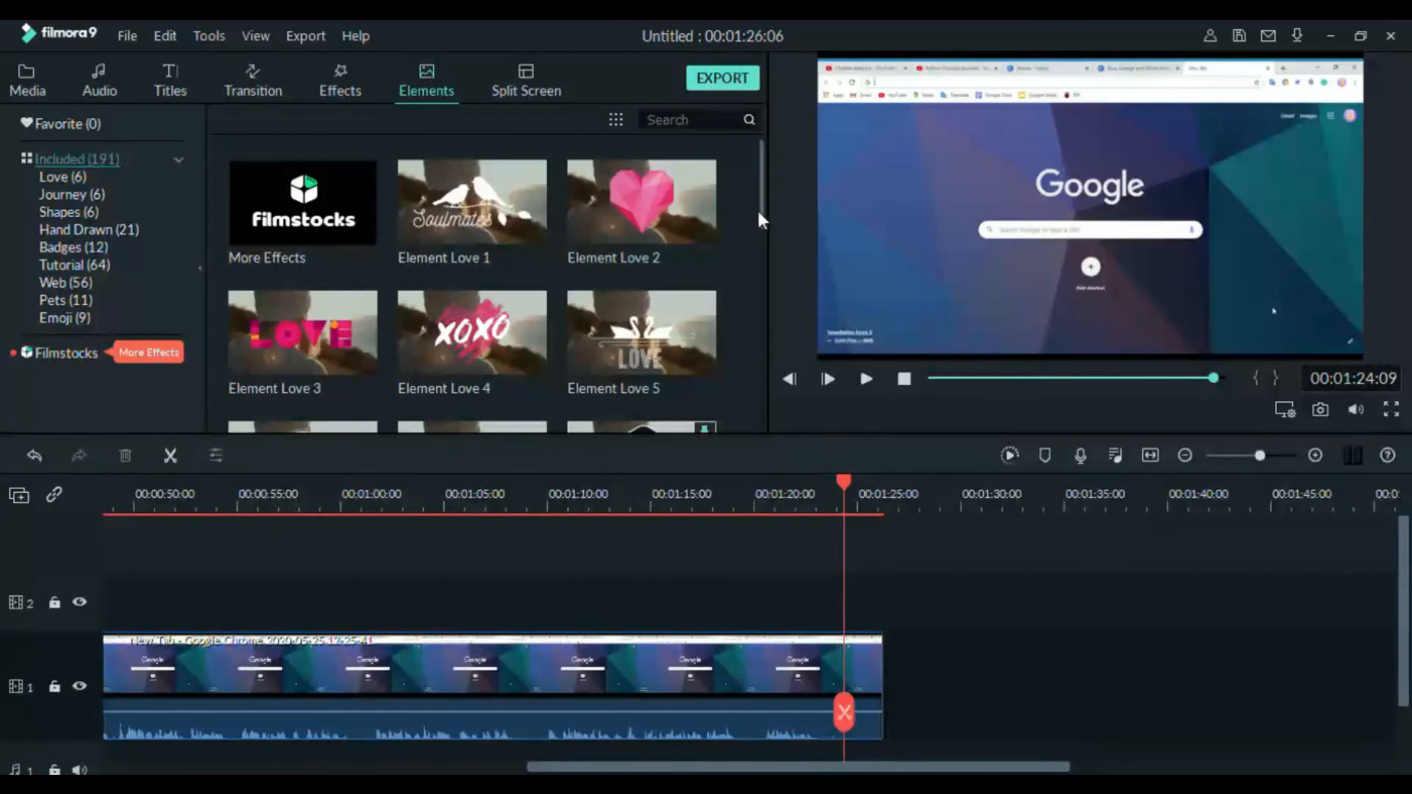
drag(758, 213, 757, 295)
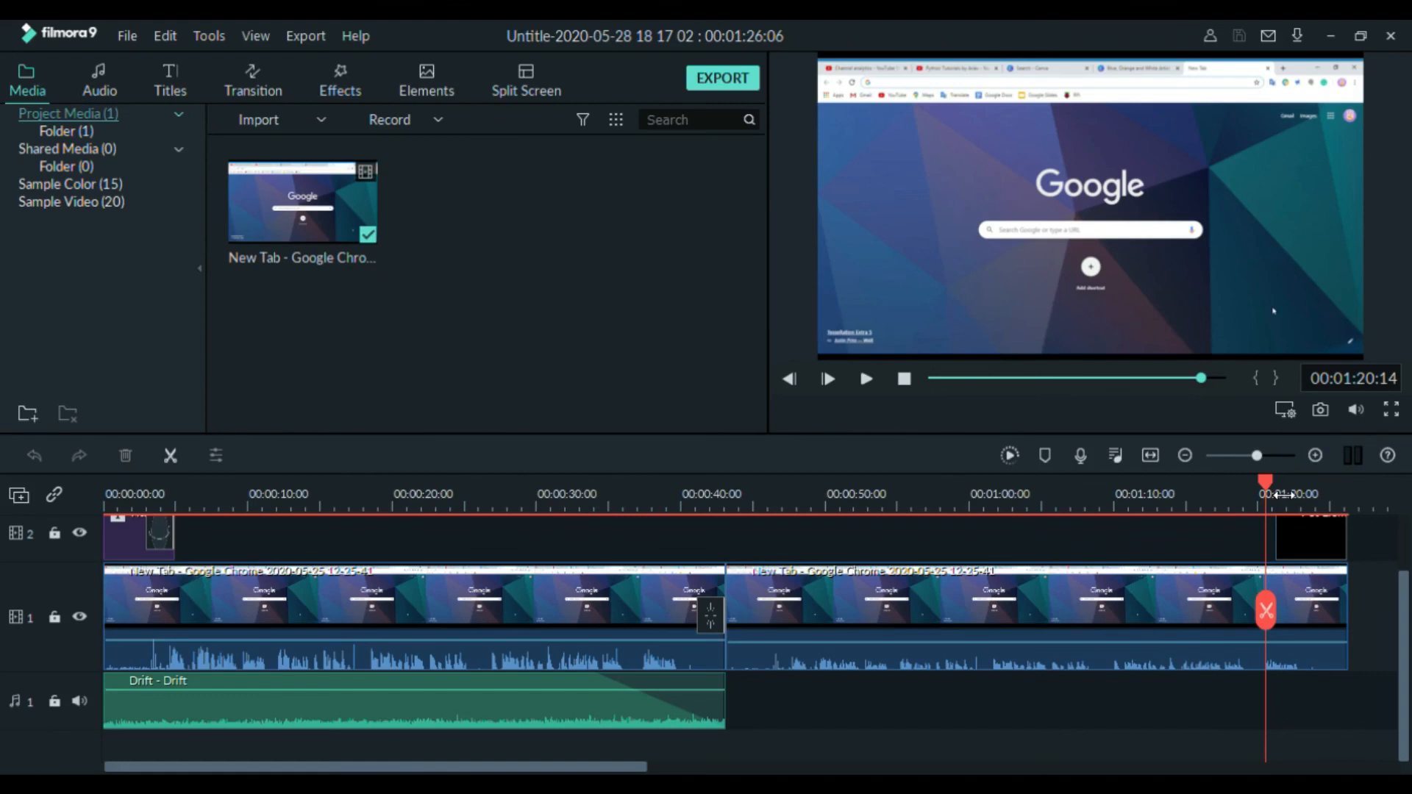
click(433, 73)
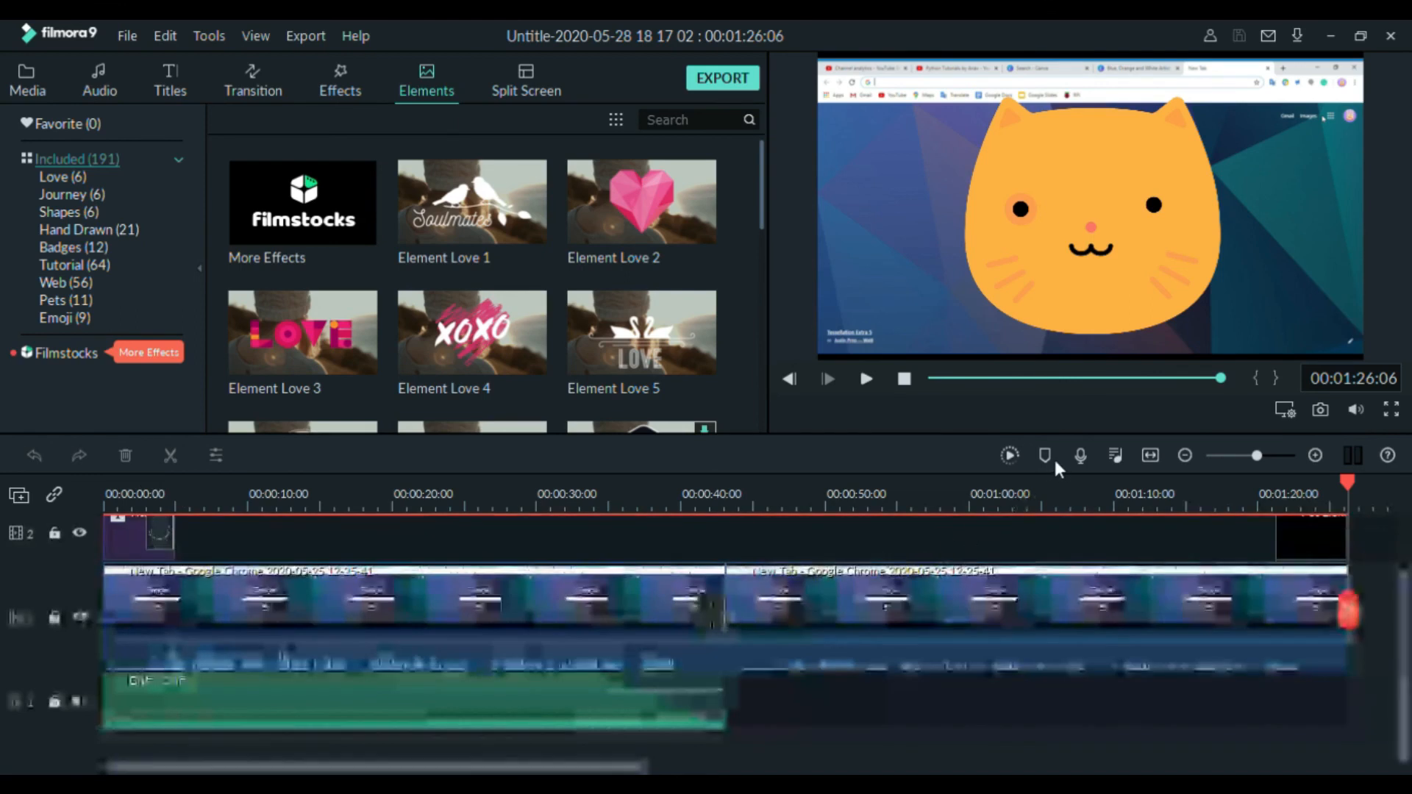
Step: Add a timeline marker at 00:00:33:02 and move the playhead to 00:00:38:02
drag(1347, 481, 581, 513)
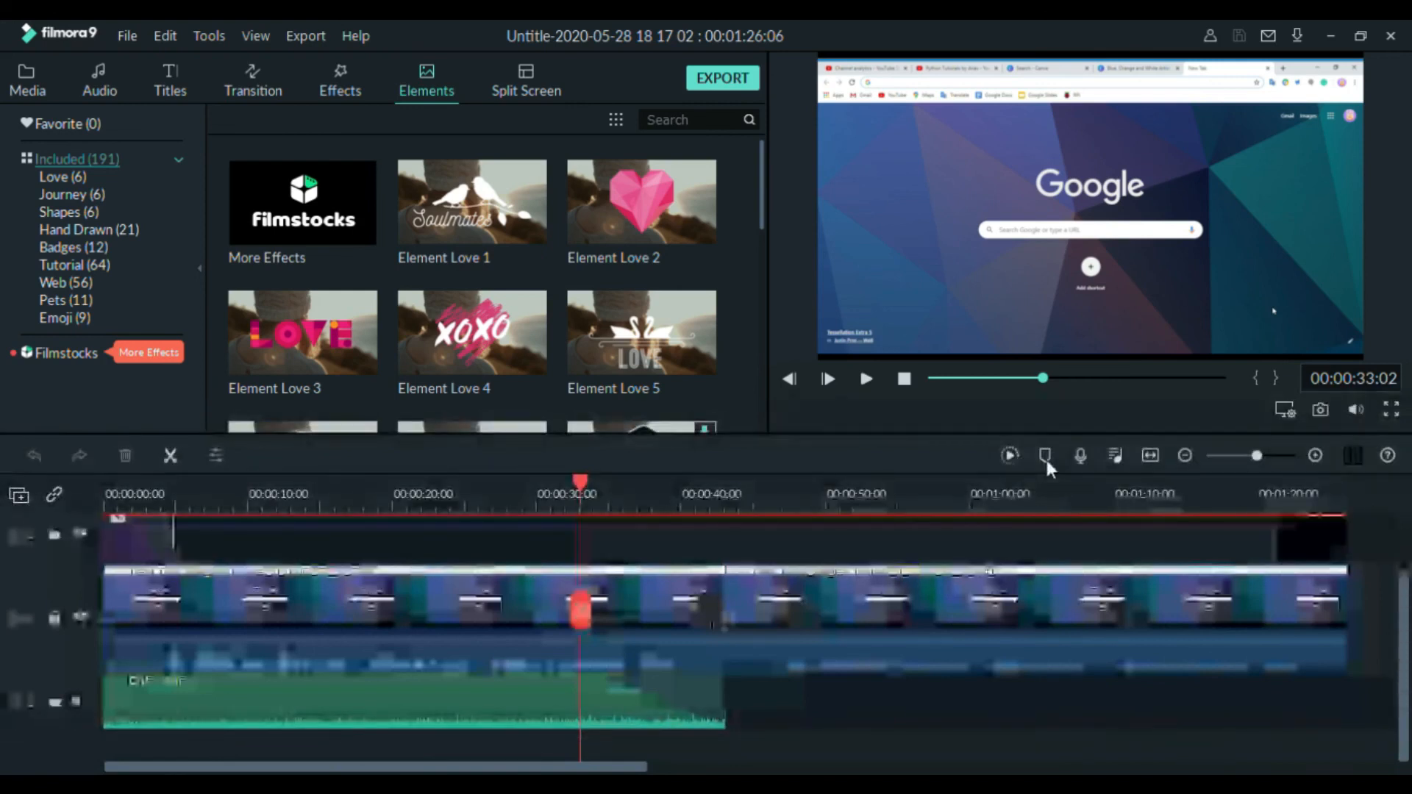
click(1045, 458)
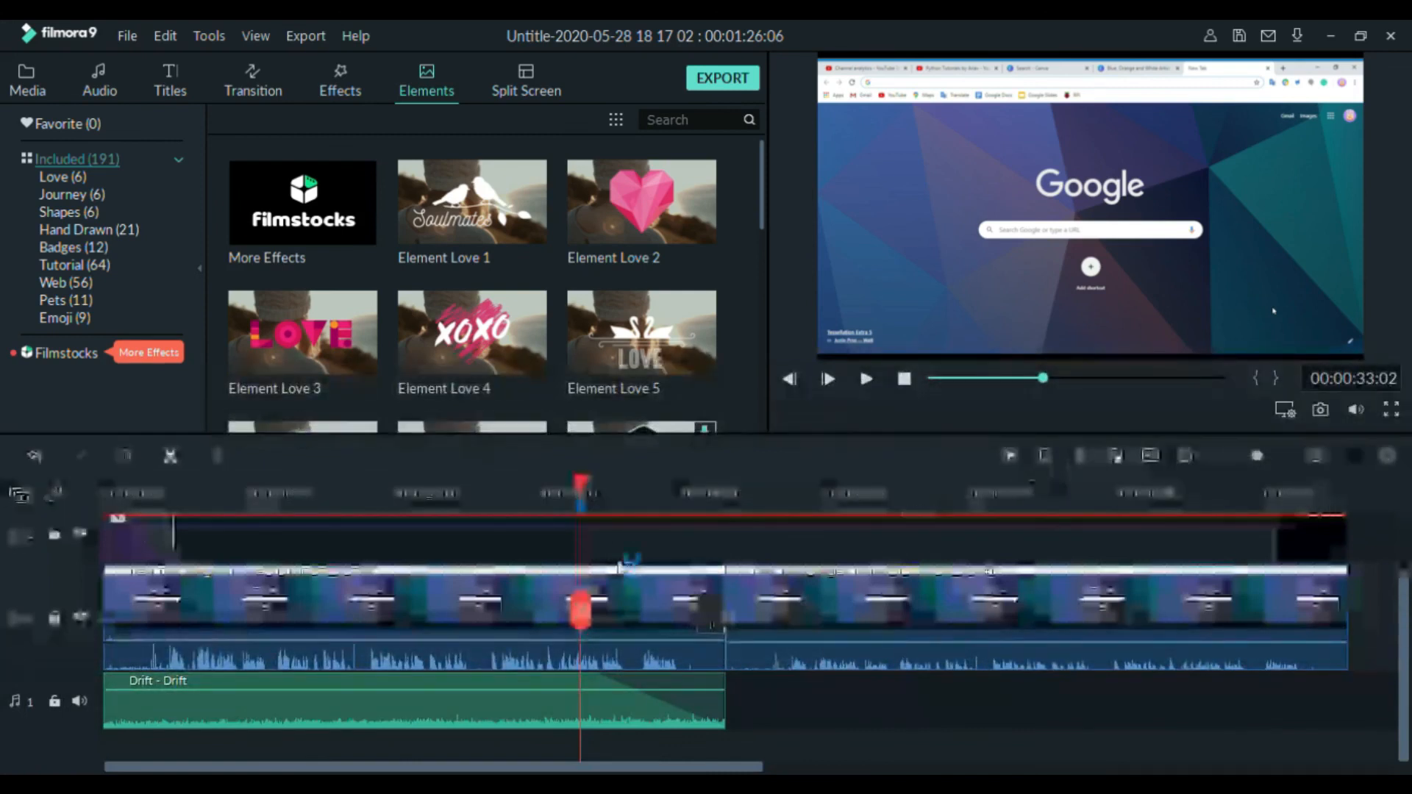
drag(581, 492, 652, 491)
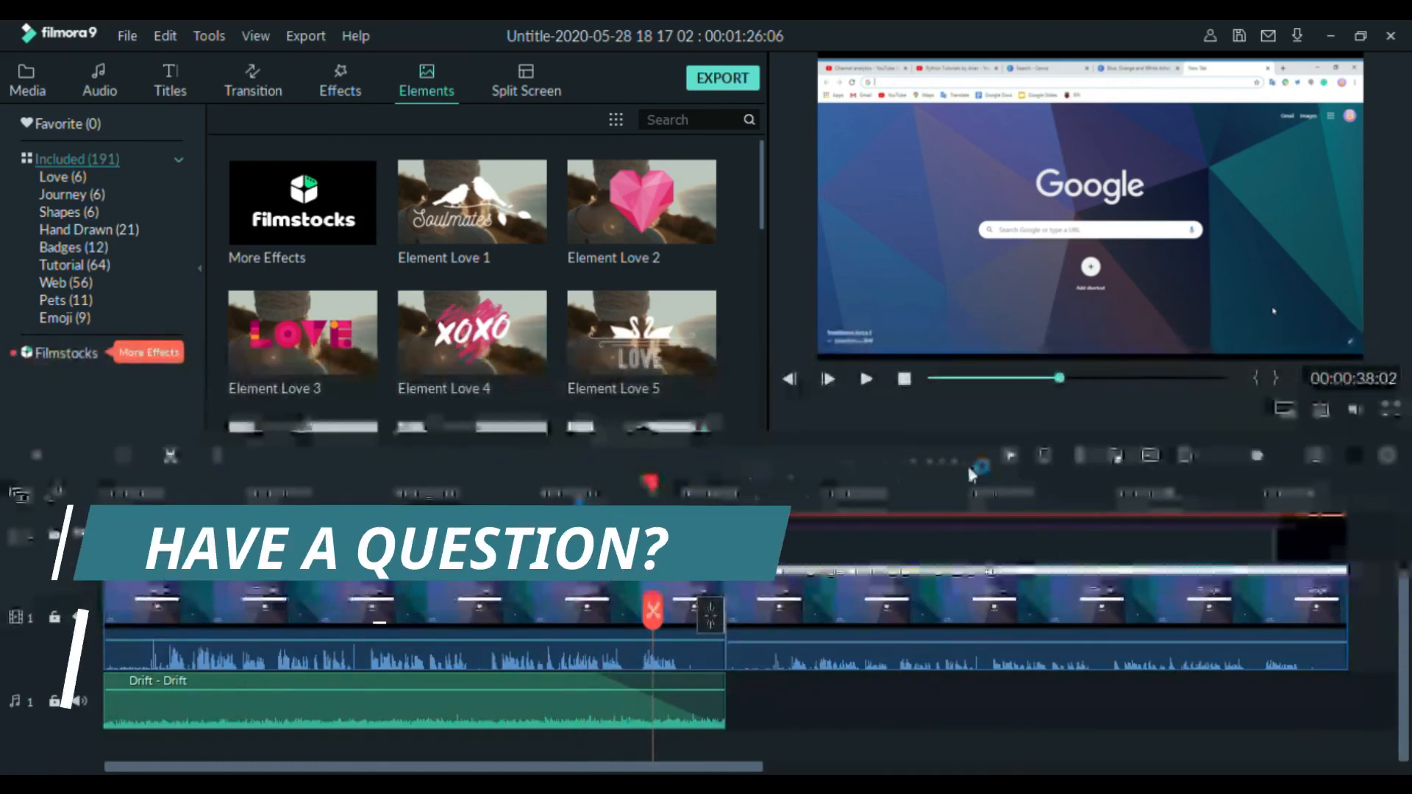